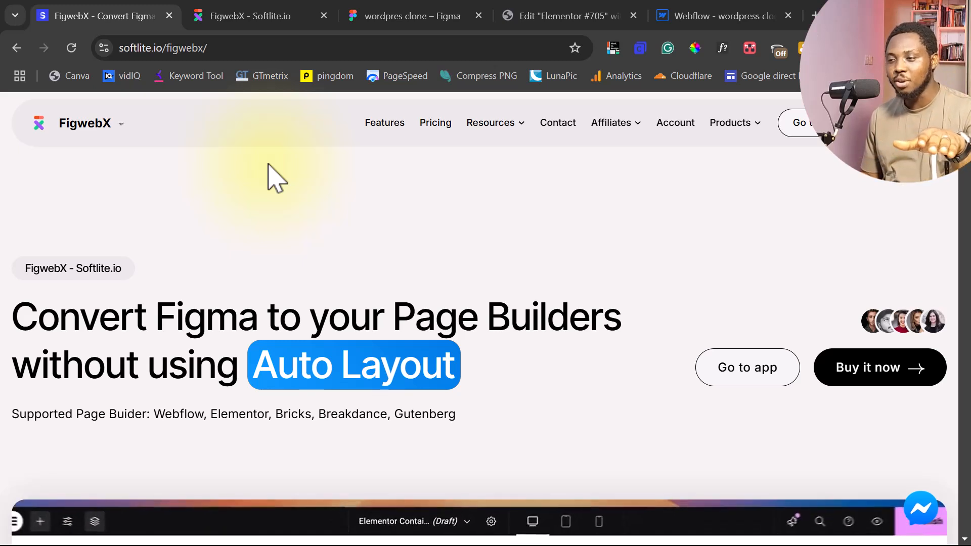
Step: Look over the FigwebX landing page's introduction and its list of supported page builders
{"action": "scroll", "coordinate": [316, 212], "scroll_direction": "down", "scroll_amount": 1}
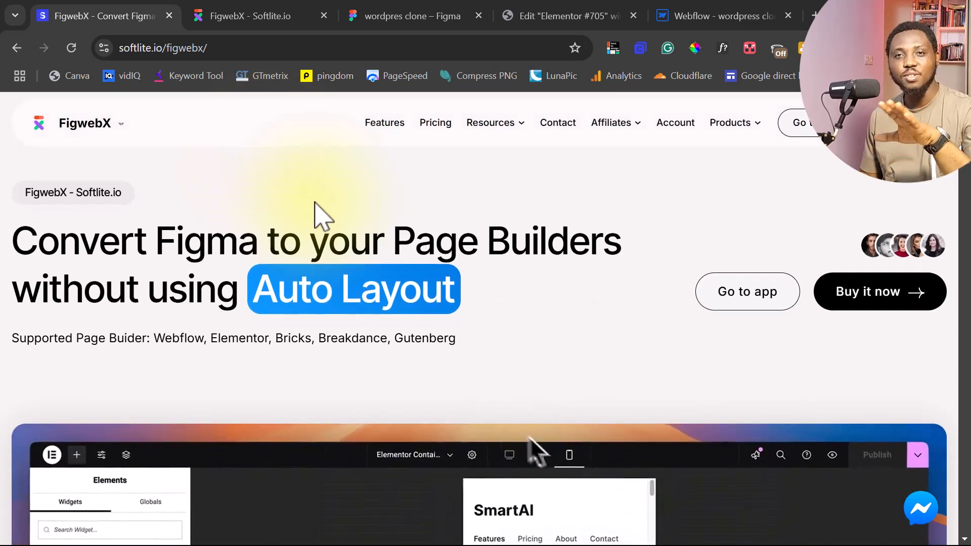
{"action": "scroll", "coordinate": [314, 203], "scroll_direction": "down", "scroll_amount": 1}
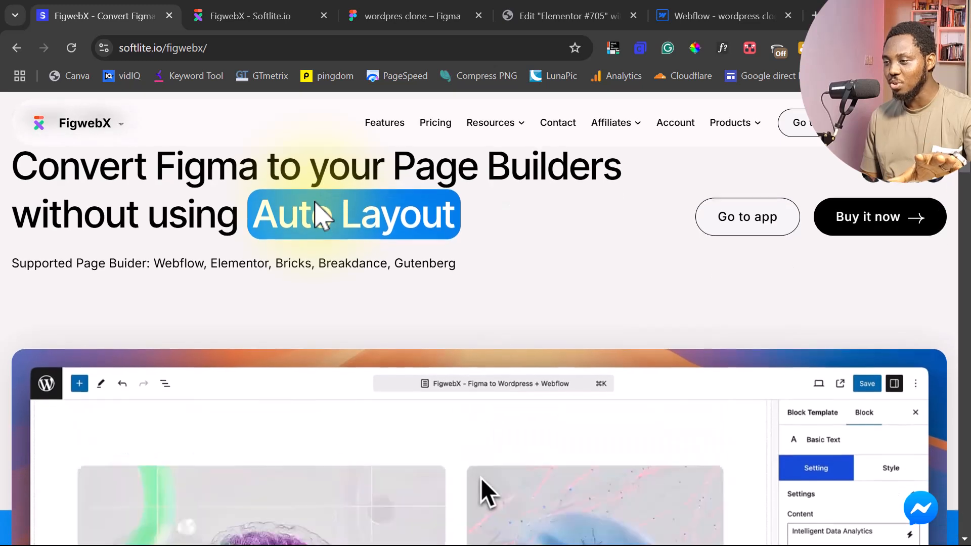
{"action": "scroll", "coordinate": [319, 213], "scroll_direction": "up", "scroll_amount": 2}
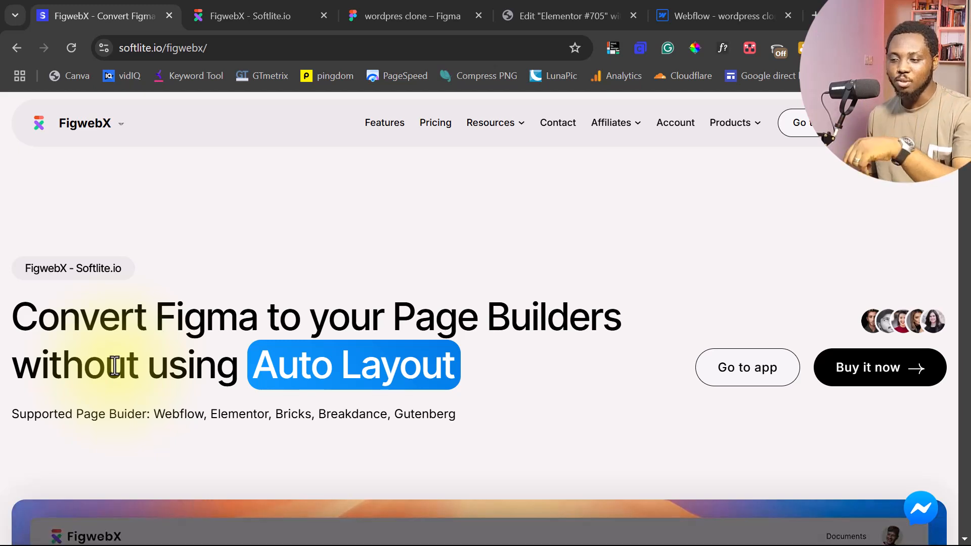
{"action": "left_click_drag", "start_coordinate": [154, 414], "coordinate": [462, 429]}
{"action": "scroll", "coordinate": [489, 394], "scroll_direction": "down", "scroll_amount": 15}
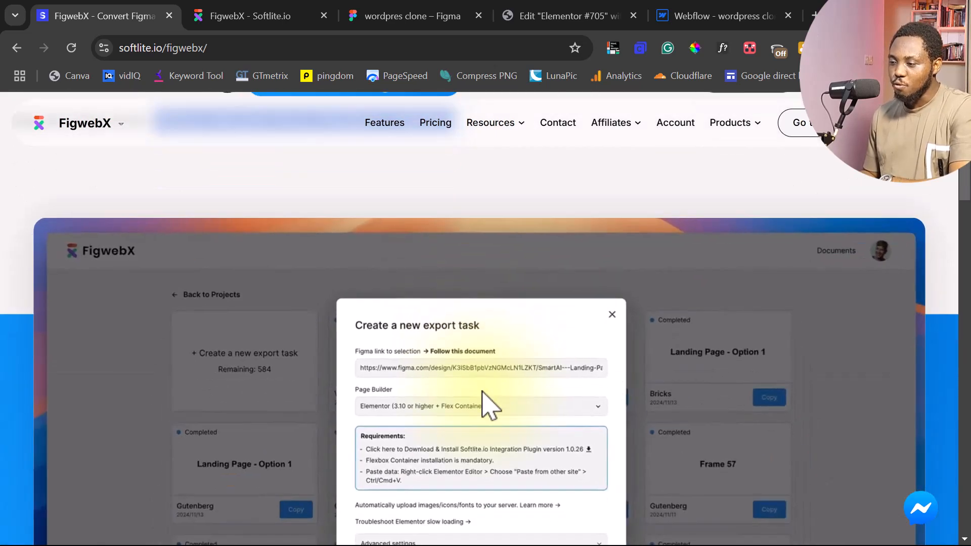
Step: Examine the FigwebX pricing plans, comparing the export allowances of the free and 100-export plans
{"action": "scroll", "coordinate": [485, 409], "scroll_direction": "down", "scroll_amount": 15}
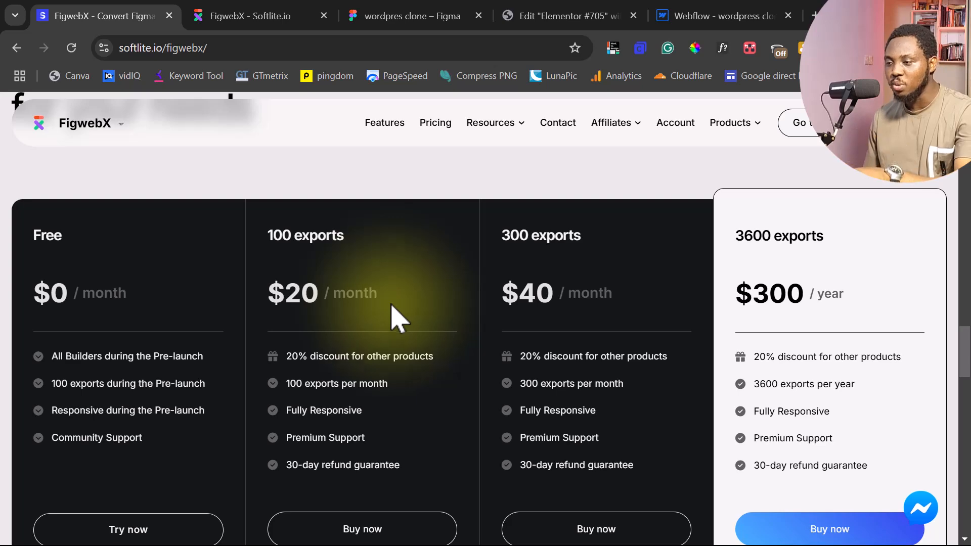
{"action": "scroll", "coordinate": [372, 303], "scroll_direction": "down", "scroll_amount": 1}
{"action": "scroll", "coordinate": [374, 316], "scroll_direction": "down", "scroll_amount": 2}
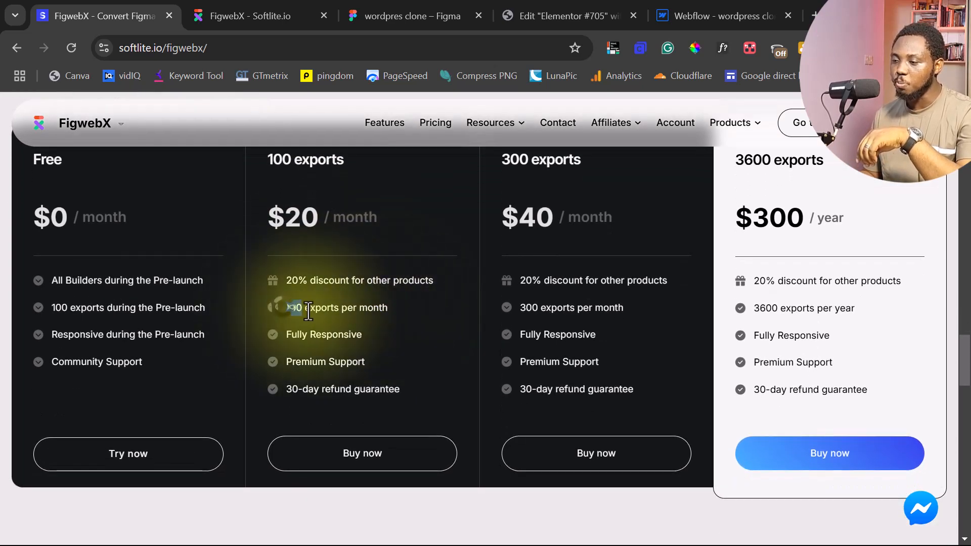
{"action": "left_click_drag", "start_coordinate": [302, 311], "coordinate": [392, 323]}
{"action": "left_click_drag", "start_coordinate": [53, 311], "coordinate": [203, 312]}
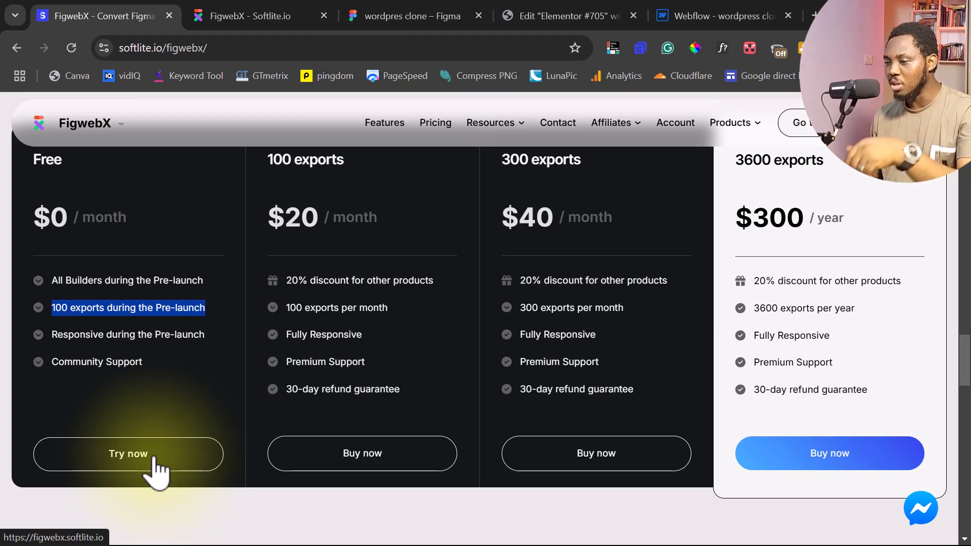
{"action": "scroll", "coordinate": [310, 411], "scroll_direction": "down", "scroll_amount": 4}
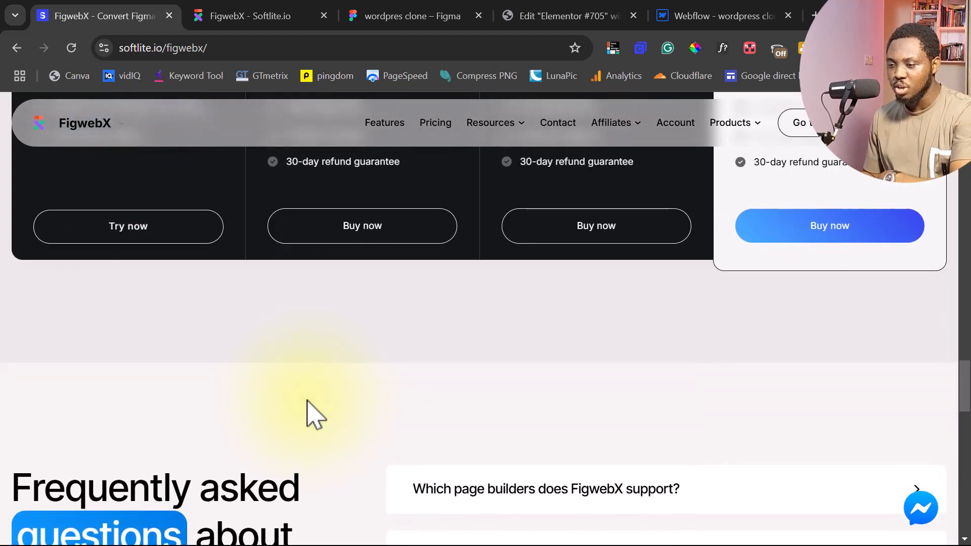
{"action": "scroll", "coordinate": [306, 412], "scroll_direction": "up", "scroll_amount": 7}
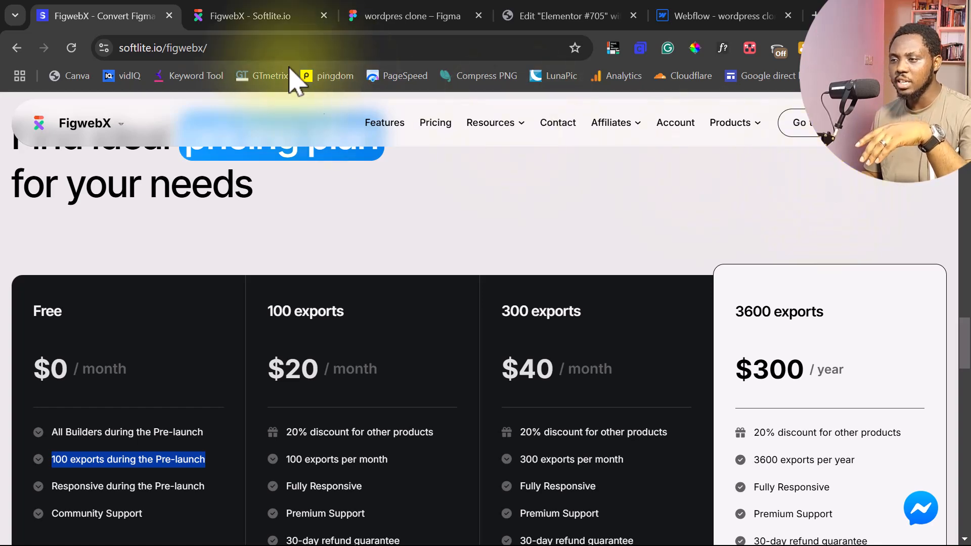
Step: Switch to the FigwebX app and look at its project list and new-project form without creating a project
{"action": "left_click", "coordinate": [245, 17]}
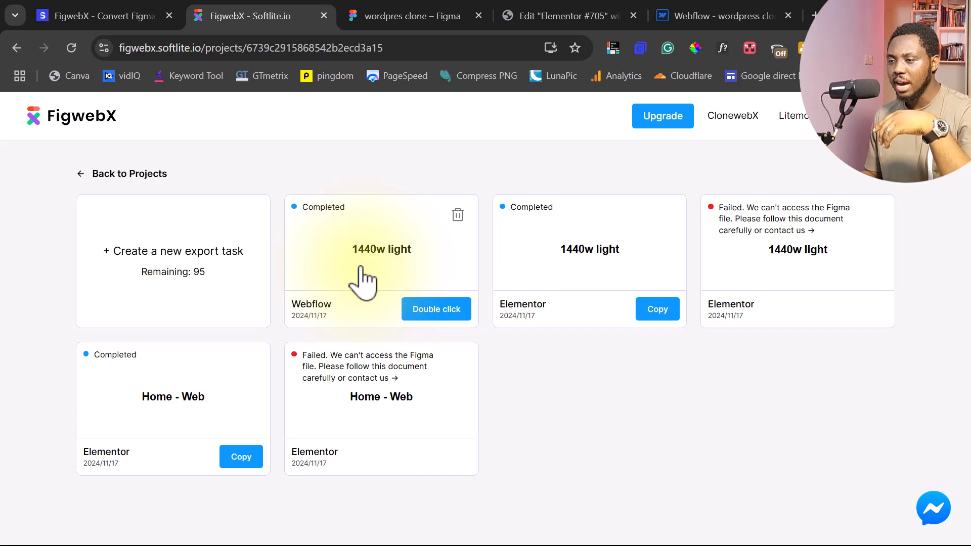
{"action": "left_click", "coordinate": [83, 188]}
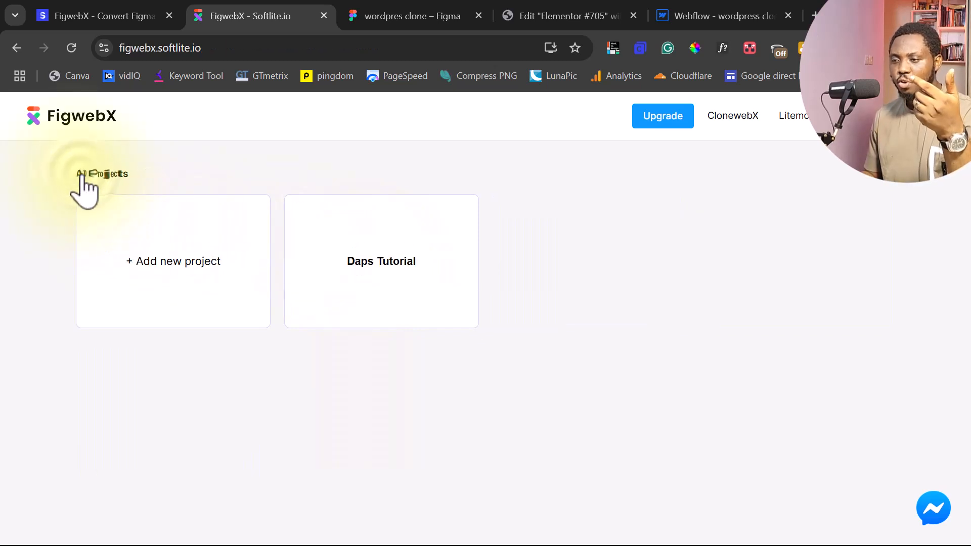
{"action": "left_click", "coordinate": [170, 262]}
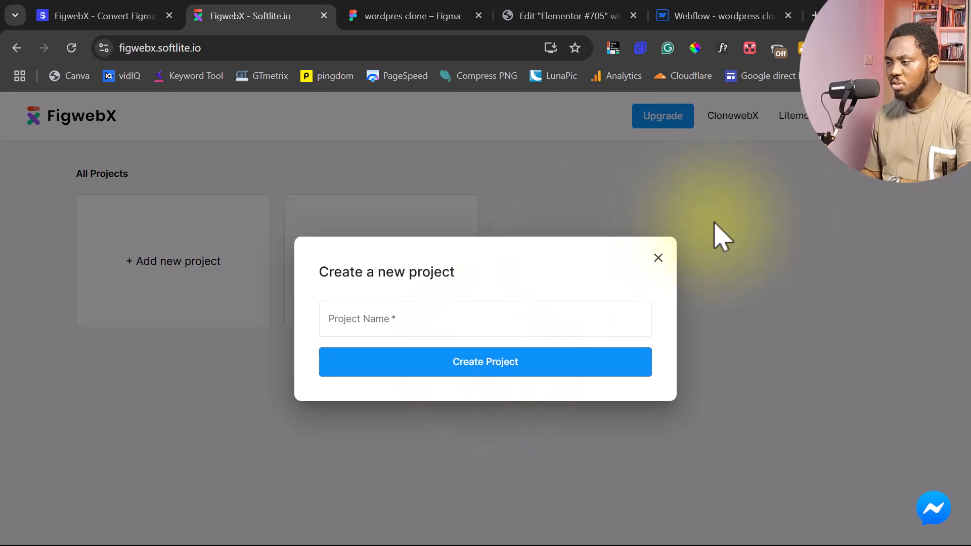
{"action": "left_click", "coordinate": [658, 258]}
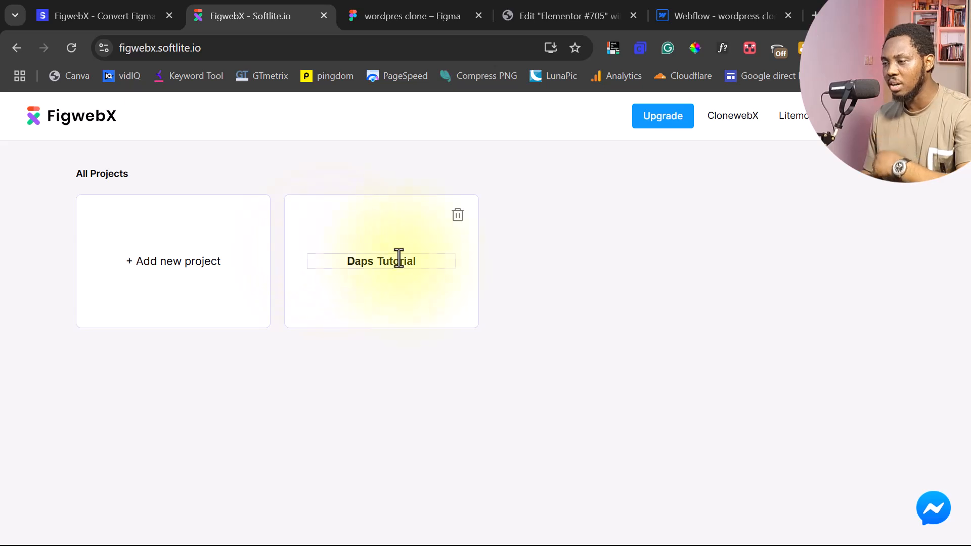
Step: Open the existing tutorial project and delete the failed Home - Web export task
{"action": "left_click", "coordinate": [395, 287]}
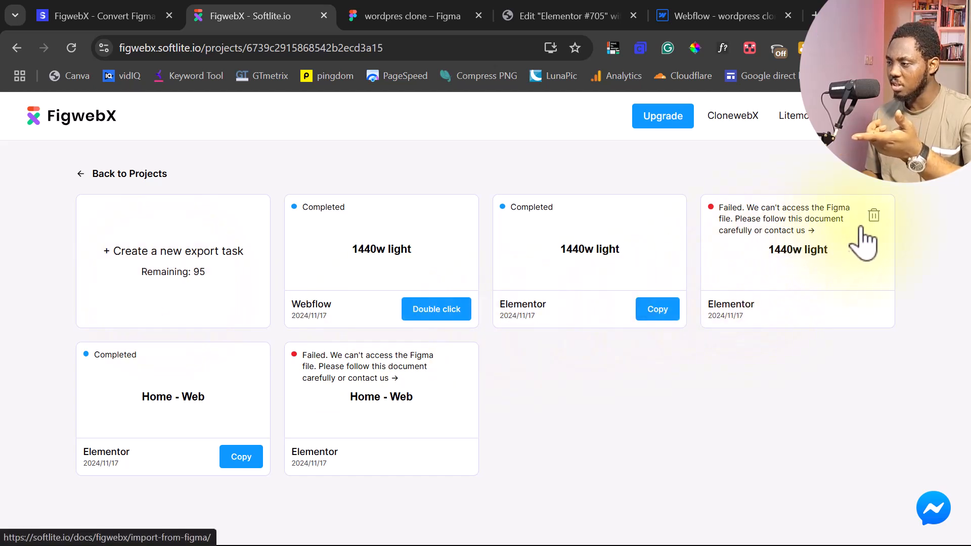
{"action": "left_click", "coordinate": [457, 364]}
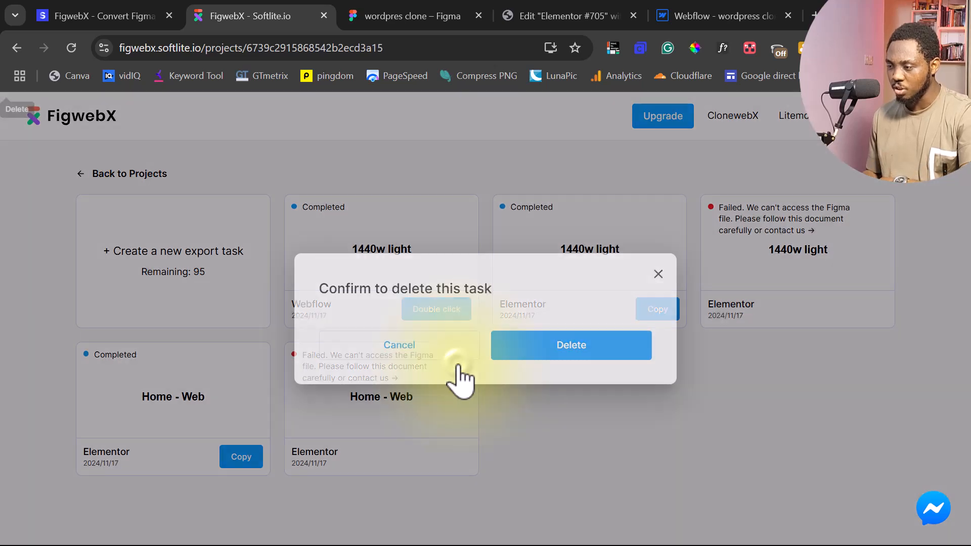
{"action": "left_click", "coordinate": [559, 344]}
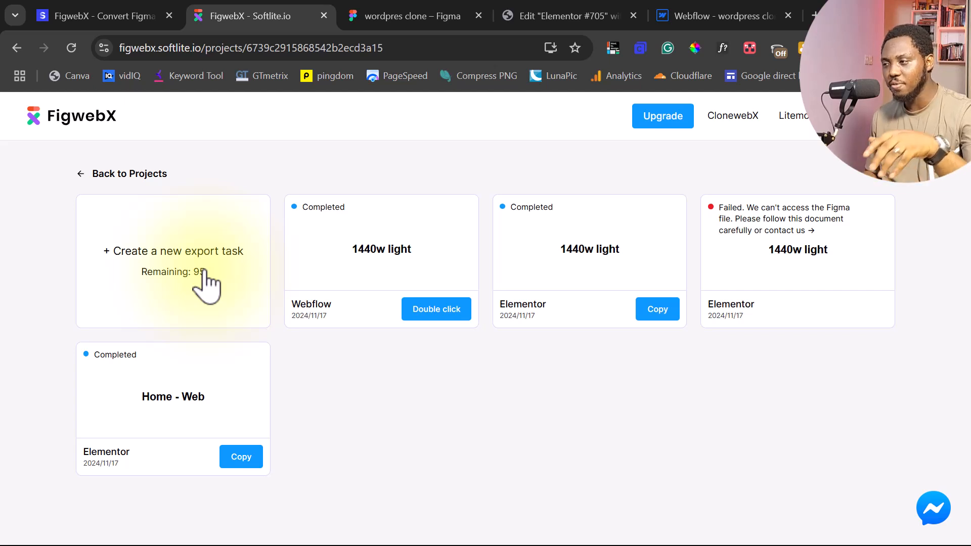
Step: Switch to the wordpres clone file in Figma and import the Hero-1 section from the Sprout UI plugin
{"action": "left_click", "coordinate": [402, 20]}
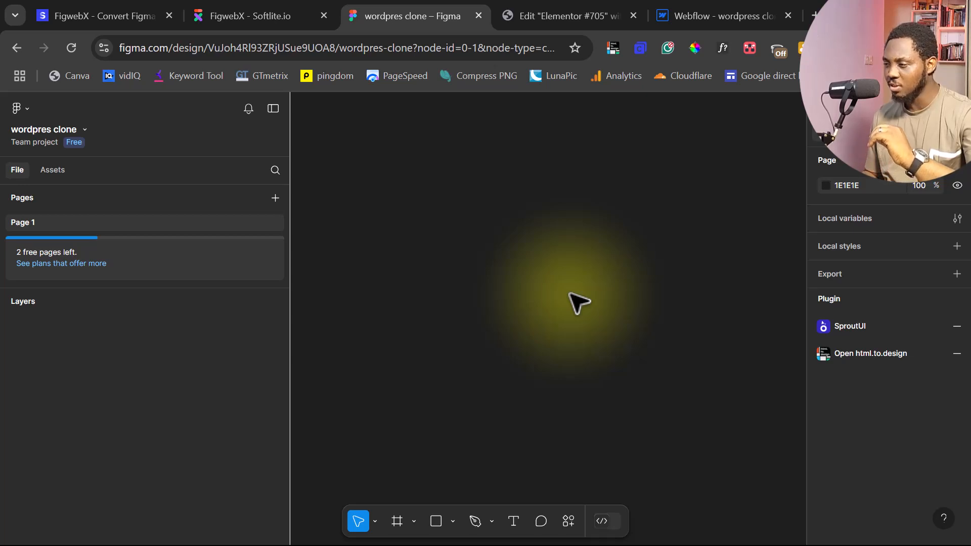
{"action": "left_click", "coordinate": [852, 326]}
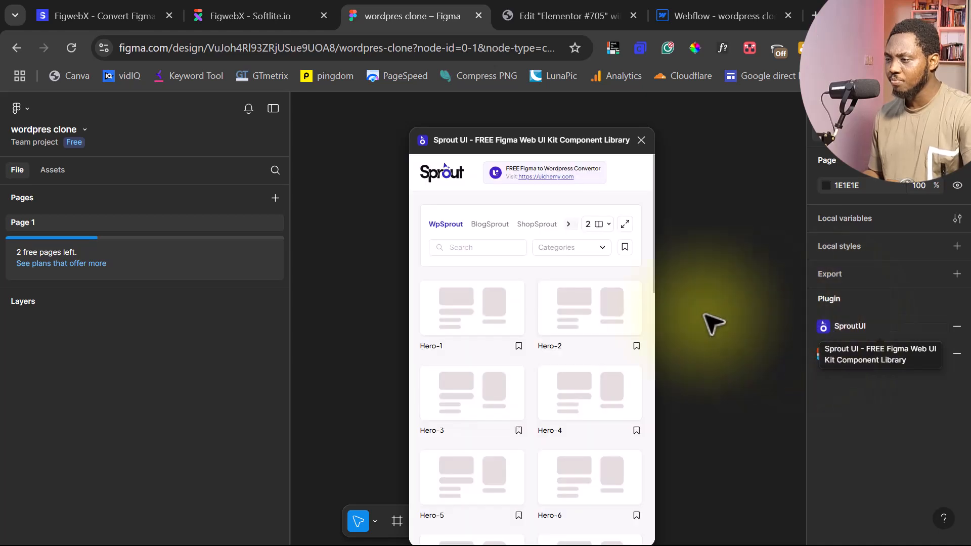
{"action": "left_click", "coordinate": [468, 313]}
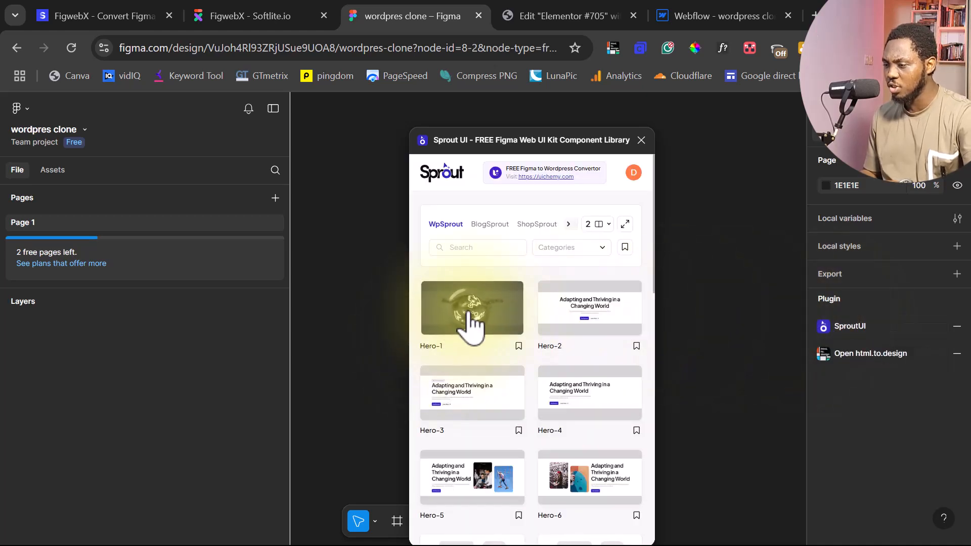
{"action": "left_click_drag", "start_coordinate": [505, 141], "coordinate": [777, 183]}
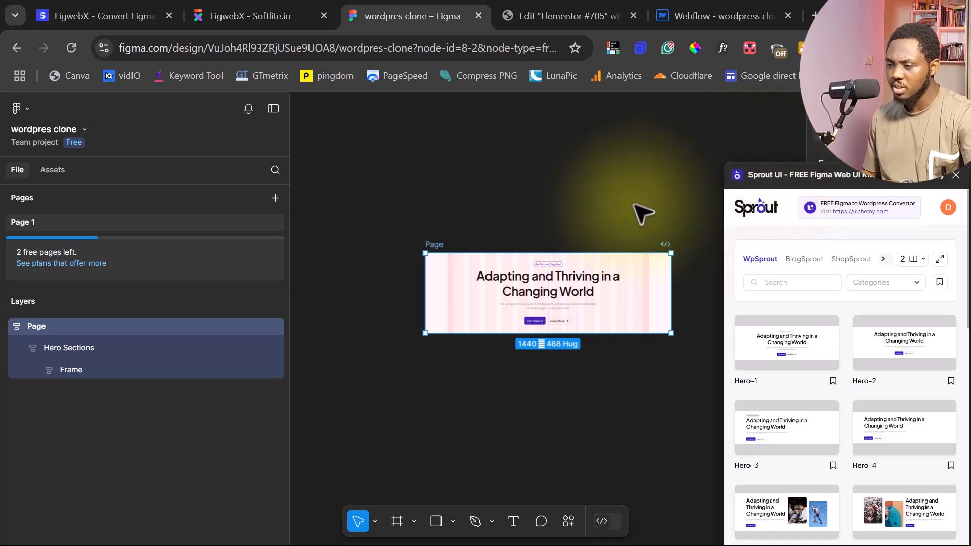
Step: Draw a frame about 1636 by 436 above the imported hero section and name it Main frame
{"action": "key", "text": "f"}
{"action": "mouse_move", "coordinate": [348, 162]}
{"action": "left_mouse_down"}
{"action": "mouse_move", "coordinate": [618, 221]}
{"action": "mouse_move", "coordinate": [628, 236]}
{"action": "left_mouse_up"}
{"action": "mouse_move", "coordinate": [733, 173]}
{"action": "left_mouse_down"}
{"action": "mouse_move", "coordinate": [753, 221]}
{"action": "mouse_move", "coordinate": [689, 303]}
{"action": "mouse_move", "coordinate": [641, 303]}
{"action": "left_mouse_up"}
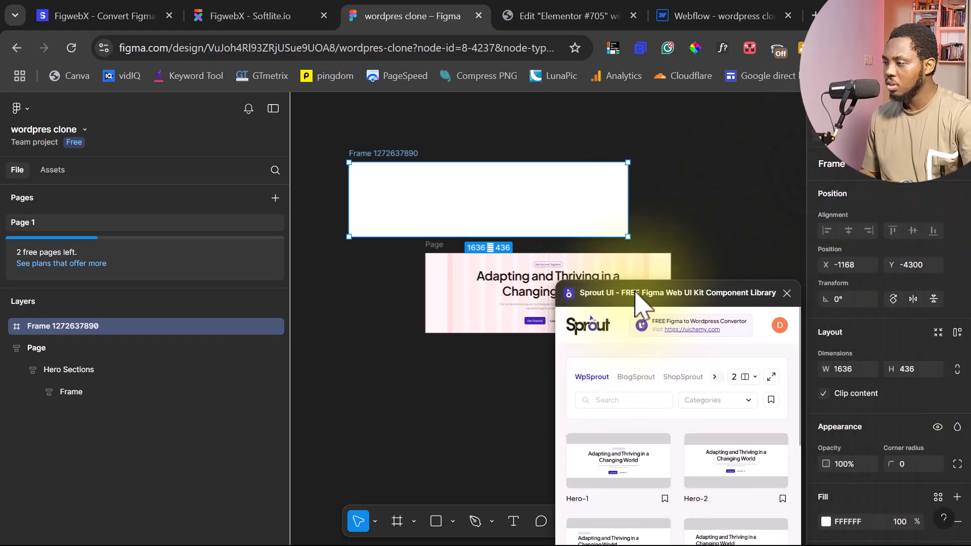
{"action": "double_click", "coordinate": [390, 152]}
{"action": "type", "text": "M"}
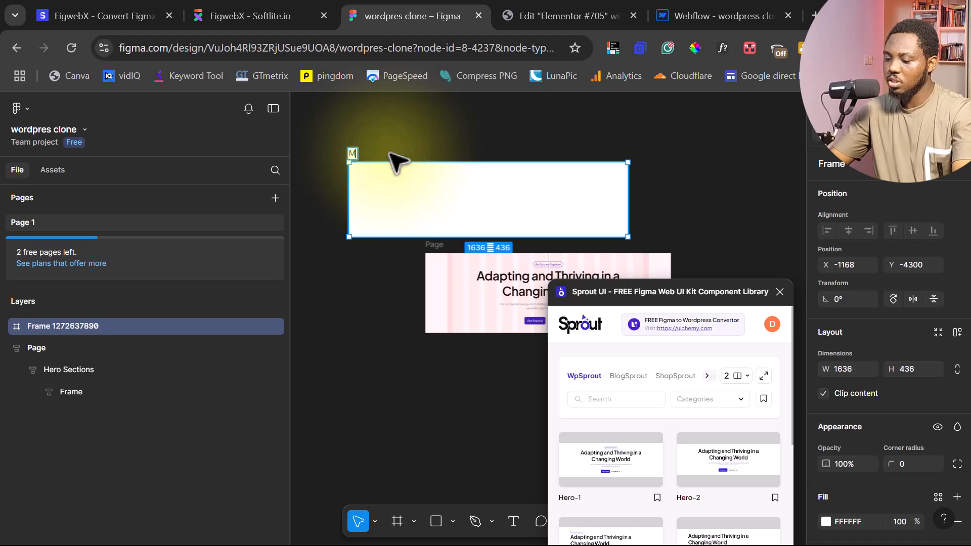
{"action": "type", "text": "ain frame"}
{"action": "key", "text": "Return"}
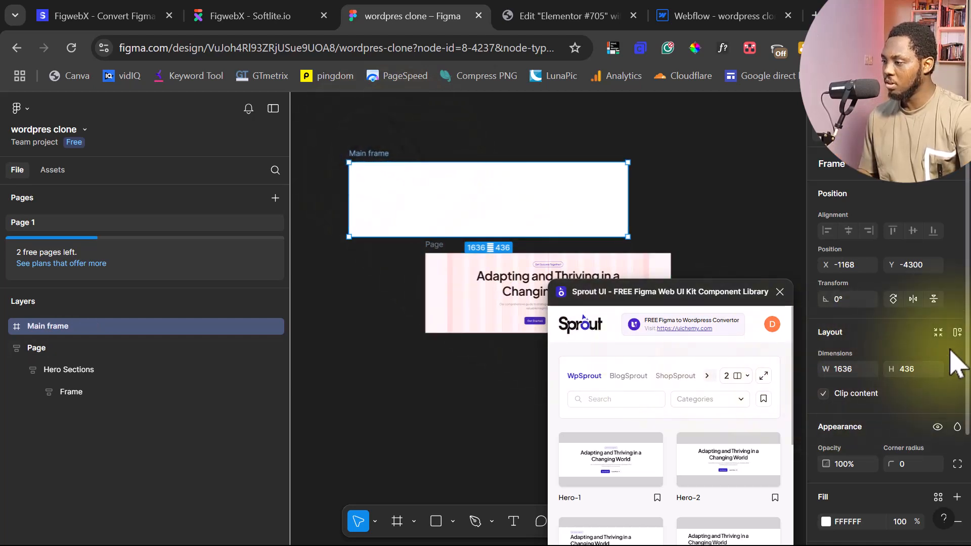
Step: Set the width of Main frame to 1440
{"action": "left_click", "coordinate": [843, 369]}
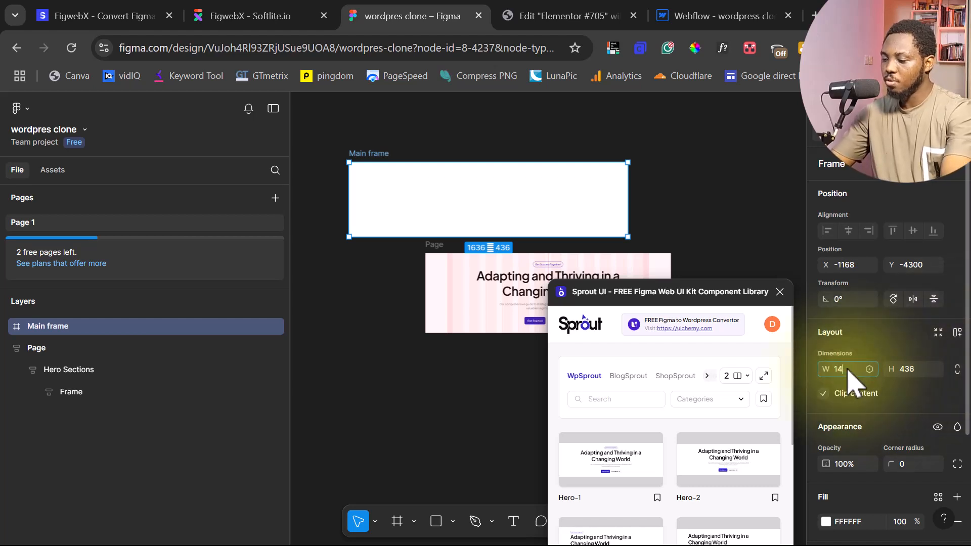
{"action": "type", "text": "1440"}
{"action": "left_click", "coordinate": [915, 376]}
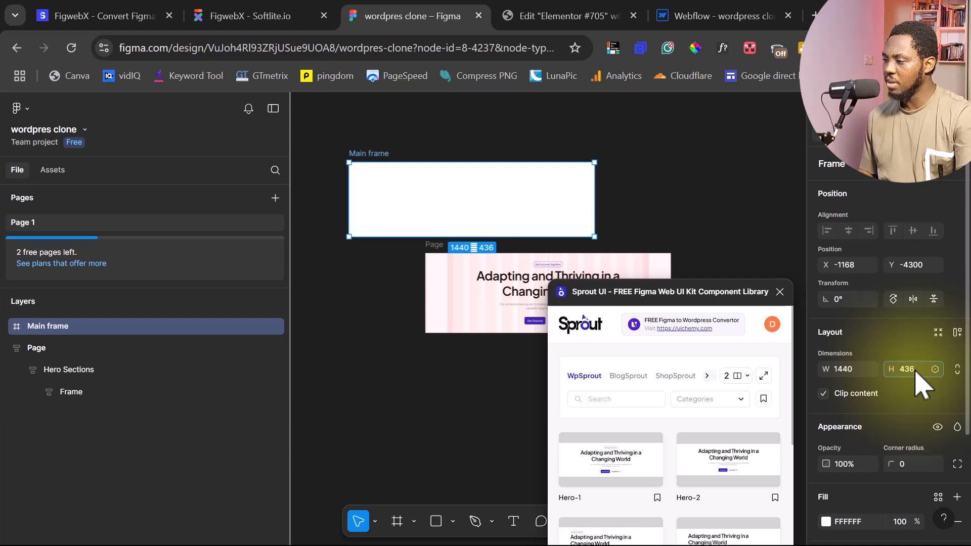
Step: Add auto layout to Main frame with its height set to hug contents
{"action": "left_click", "coordinate": [957, 333]}
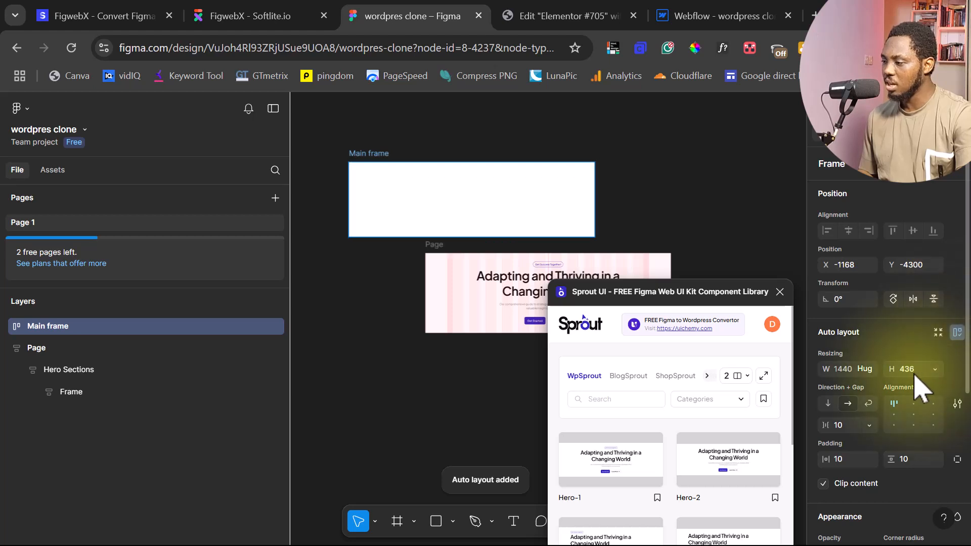
{"action": "left_click", "coordinate": [935, 369]}
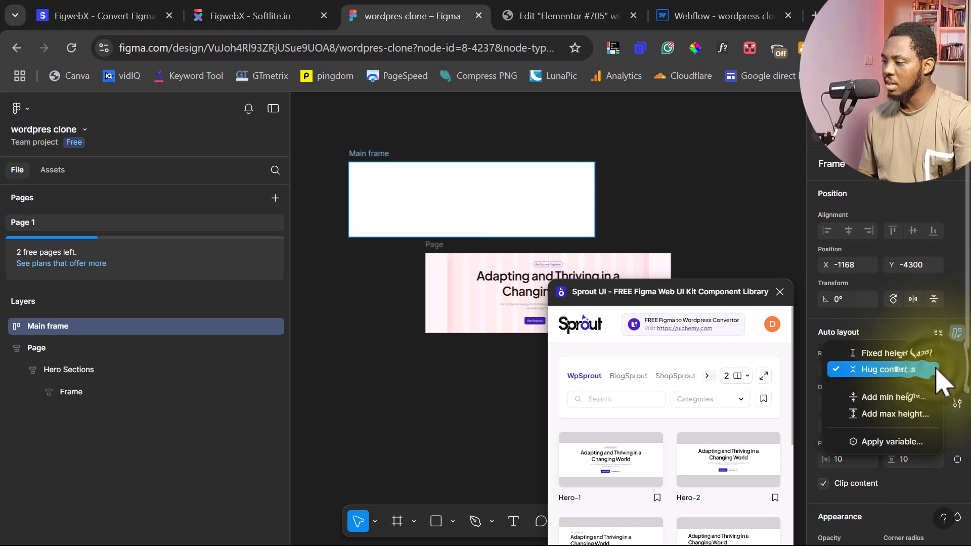
{"action": "left_click", "coordinate": [893, 370]}
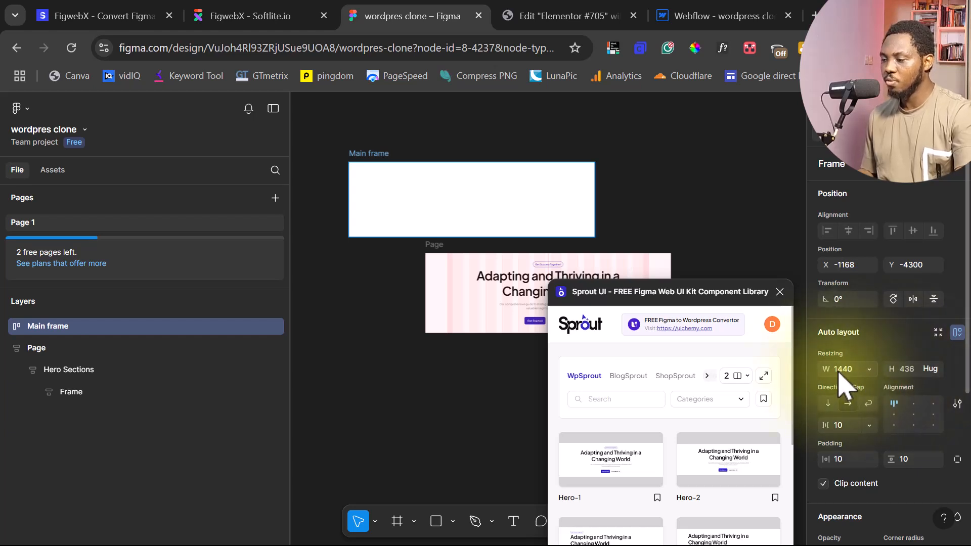
Step: Move the imported Page hero section into Main frame
{"action": "left_click", "coordinate": [439, 251]}
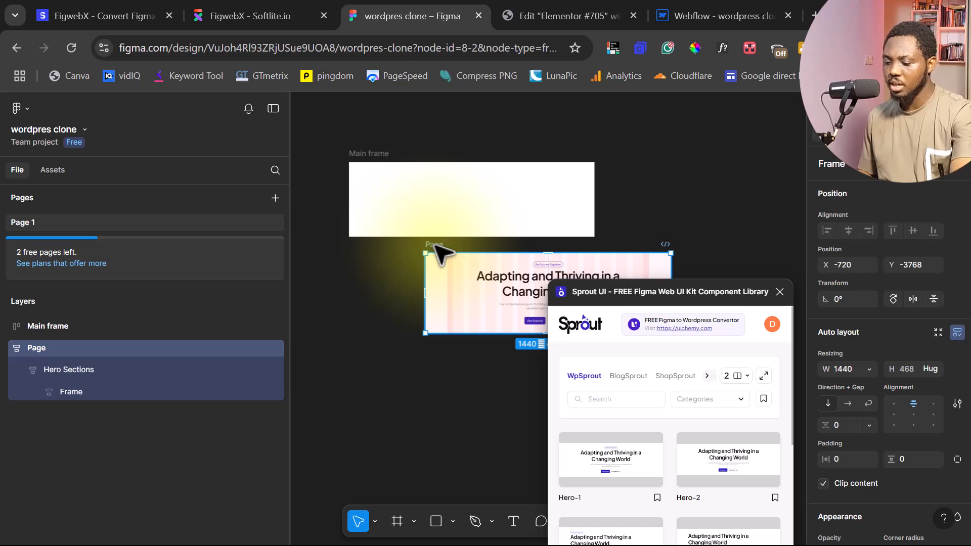
{"action": "key", "text": "Delete"}
{"action": "left_click", "coordinate": [364, 156]}
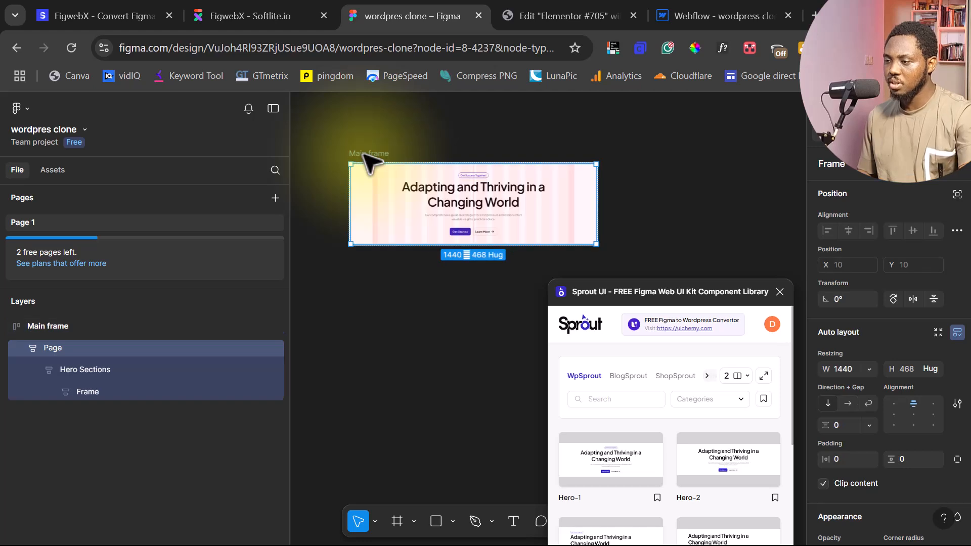
Step: Search the Sprout UI library for "nav" and import Navbar-01 into Main frame
{"action": "left_click", "coordinate": [365, 154]}
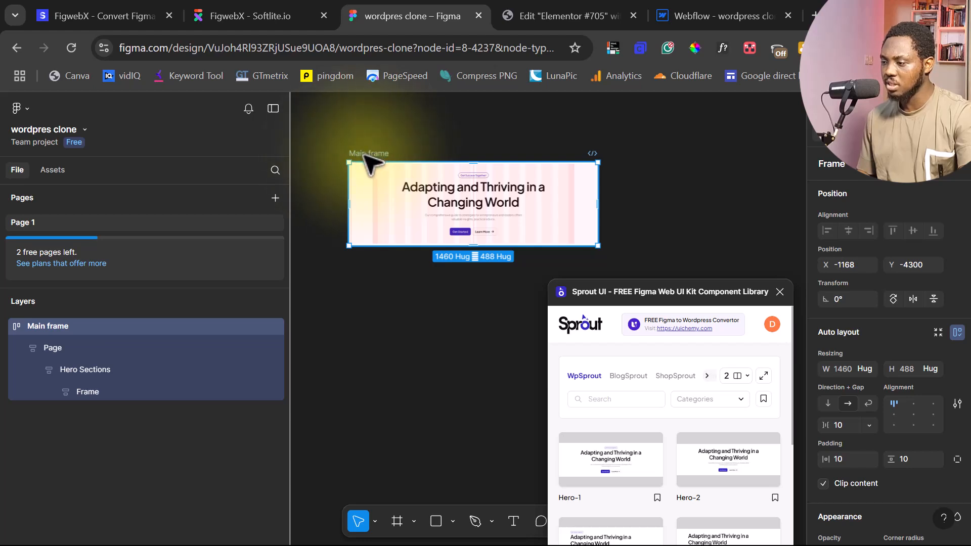
{"action": "left_click_drag", "start_coordinate": [649, 293], "coordinate": [677, 148]}
{"action": "scroll", "coordinate": [683, 374], "scroll_direction": "down", "scroll_amount": 8}
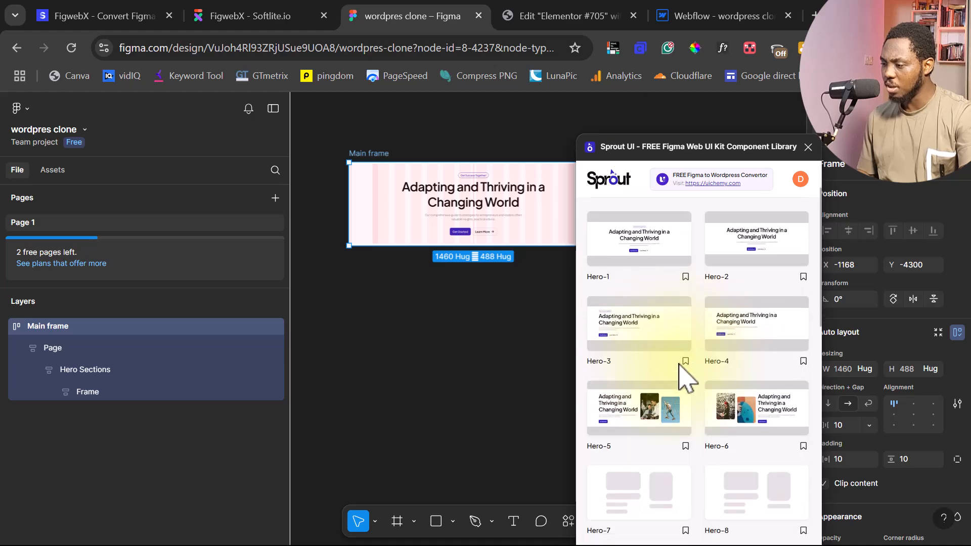
{"action": "scroll", "coordinate": [683, 395], "scroll_direction": "down", "scroll_amount": 5}
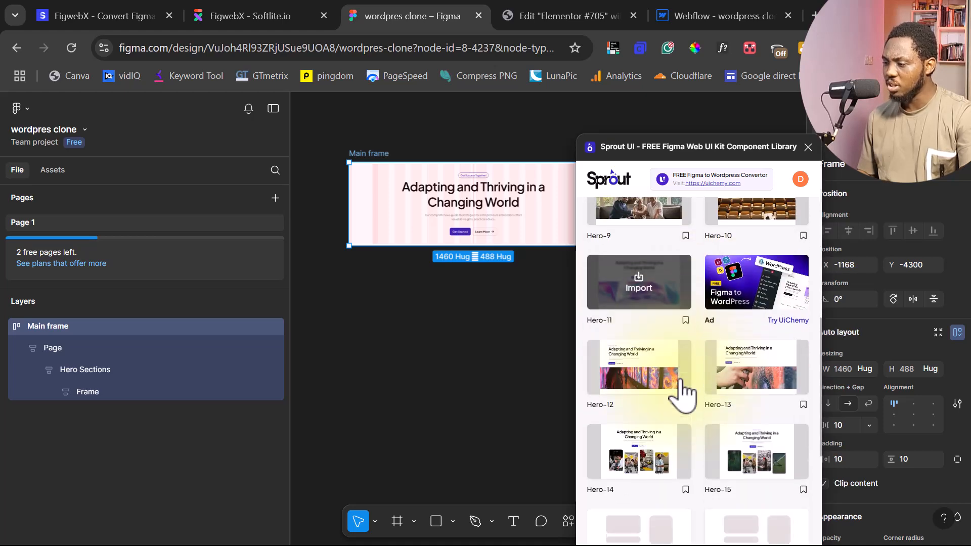
{"action": "scroll", "coordinate": [684, 395], "scroll_direction": "up", "scroll_amount": 6}
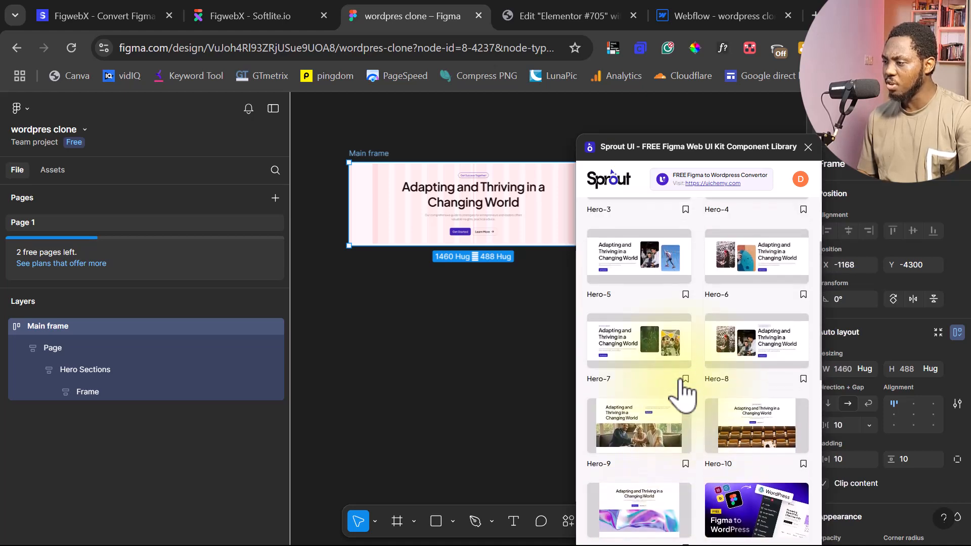
{"action": "scroll", "coordinate": [682, 383], "scroll_direction": "up", "scroll_amount": 5}
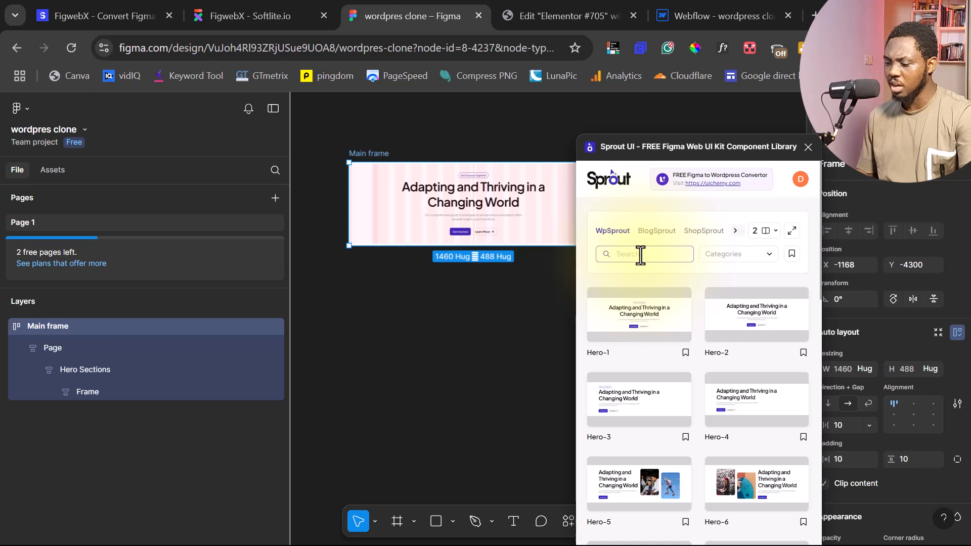
{"action": "type", "text": "nav"}
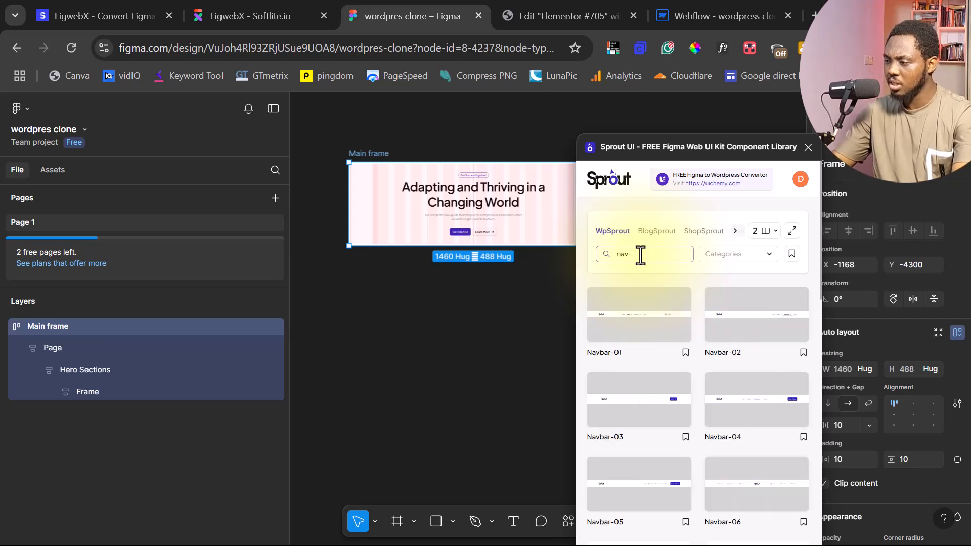
{"action": "left_click", "coordinate": [638, 317]}
Step: Set Main frame's auto layout direction to vertical and move the Navbar above the Page hero section
{"action": "left_click_drag", "start_coordinate": [648, 148], "coordinate": [556, 340]}
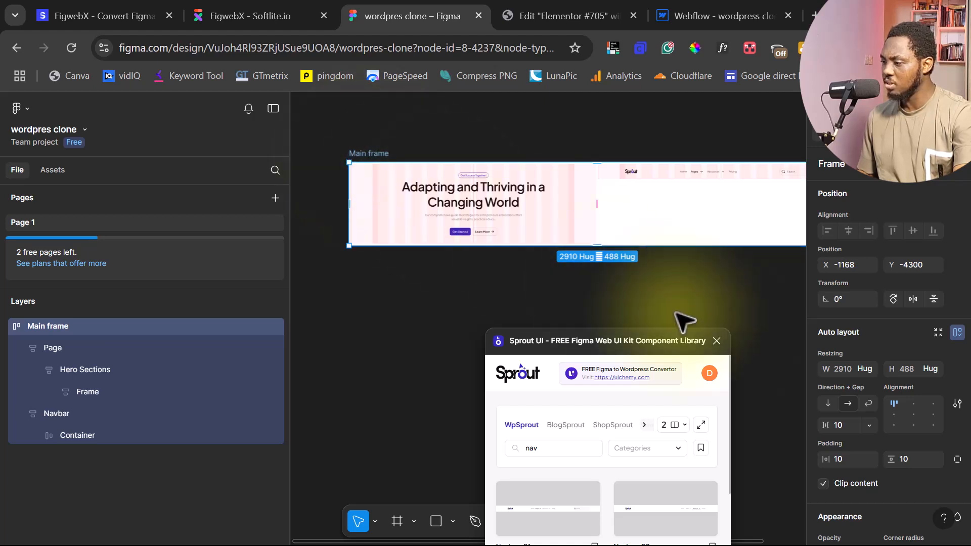
{"action": "left_click", "coordinate": [828, 404]}
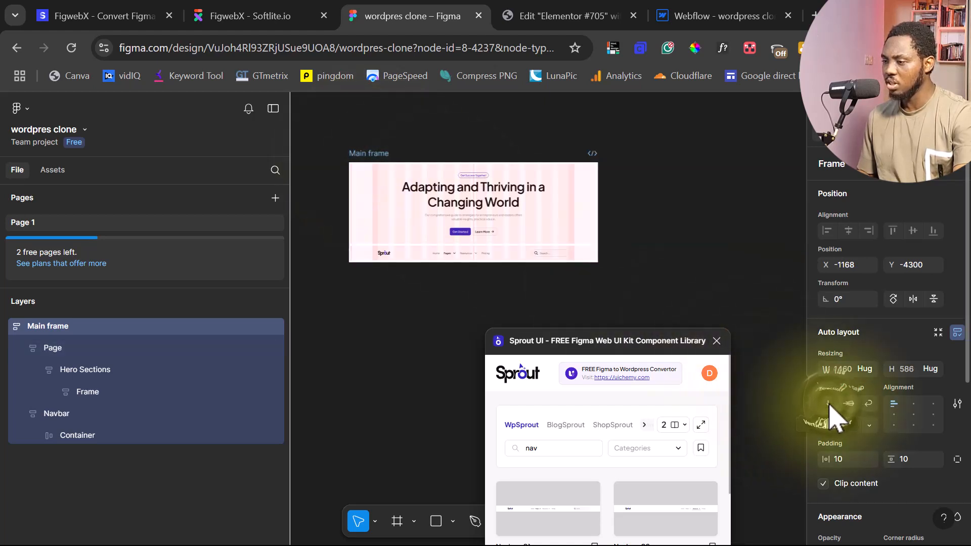
{"action": "left_click", "coordinate": [382, 240]}
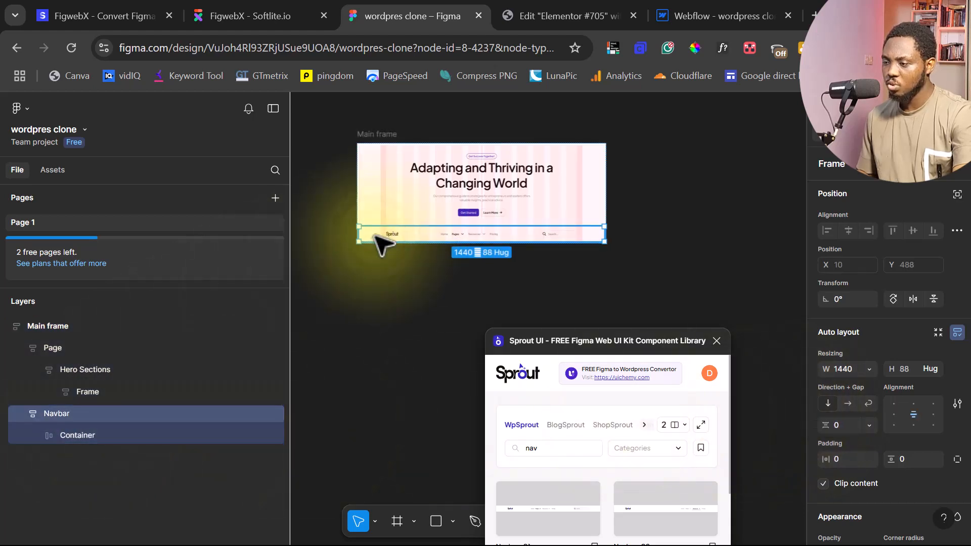
{"action": "left_click_drag", "start_coordinate": [382, 234], "coordinate": [375, 157]}
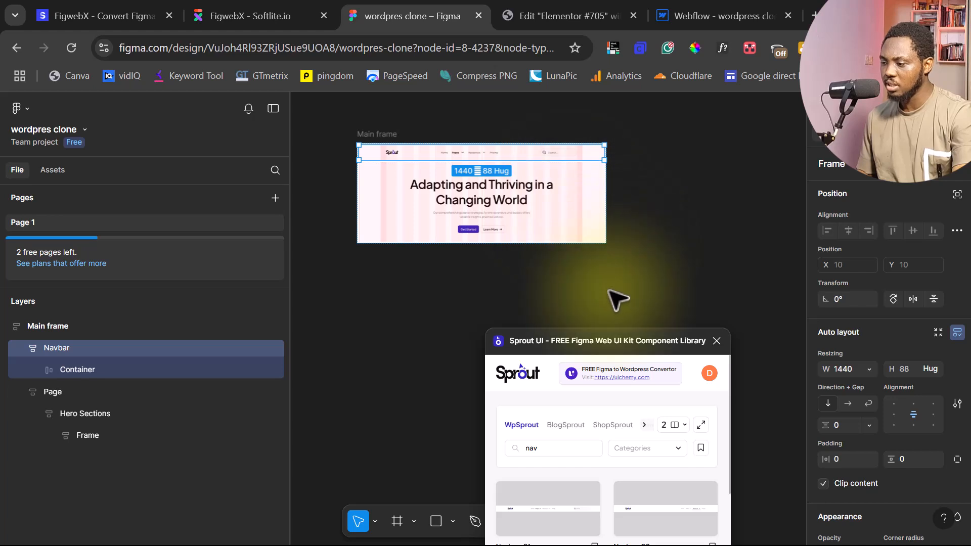
Step: Filter the Sprout UI library by the Services category and import the three-column Services-03 section into Main frame
{"action": "left_click_drag", "start_coordinate": [594, 340], "coordinate": [634, 253]}
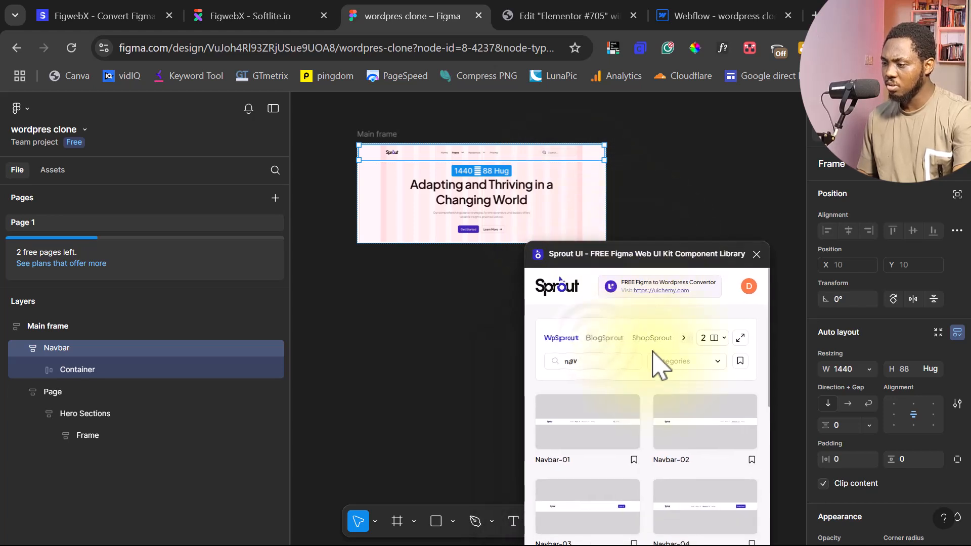
{"action": "left_click", "coordinate": [694, 366]}
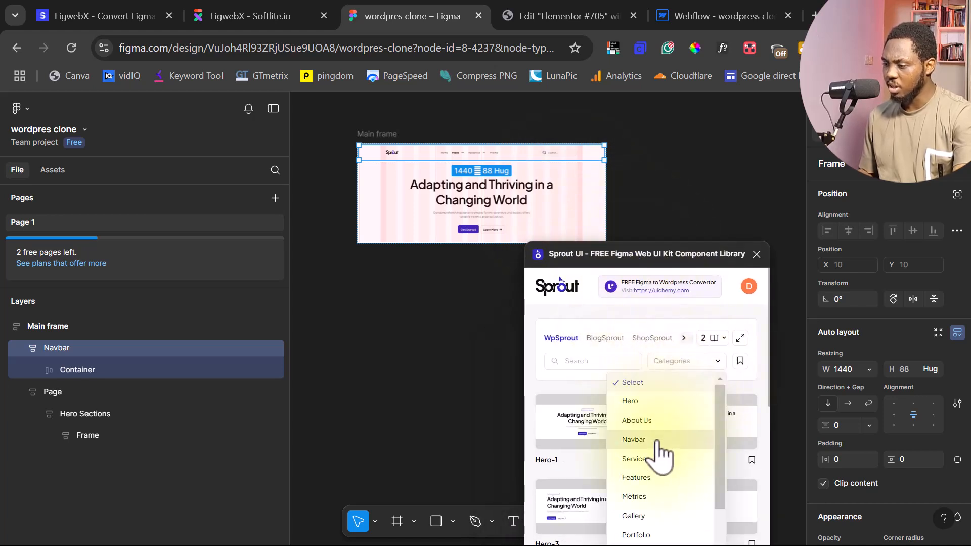
{"action": "scroll", "coordinate": [655, 453], "scroll_direction": "down", "scroll_amount": 2}
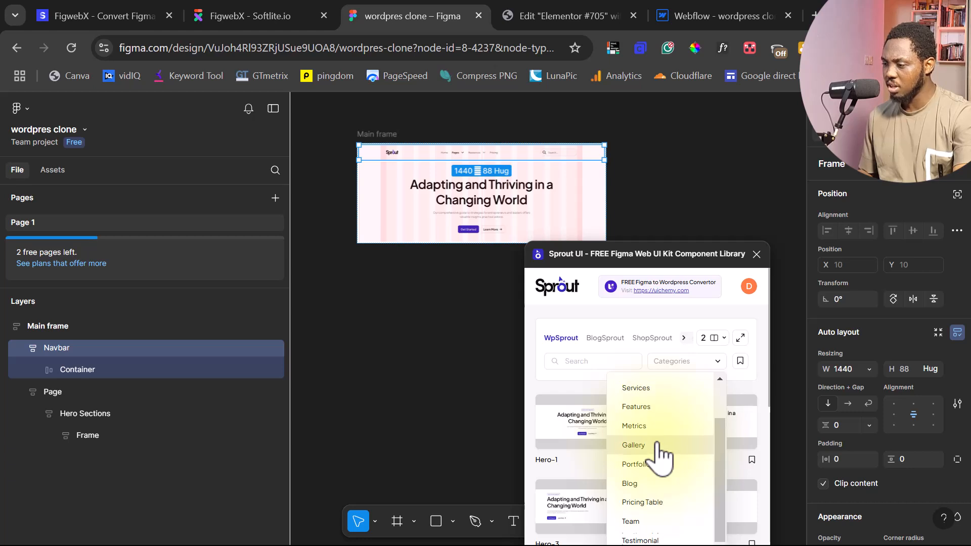
{"action": "scroll", "coordinate": [658, 452], "scroll_direction": "up", "scroll_amount": 2}
{"action": "left_click", "coordinate": [637, 459]}
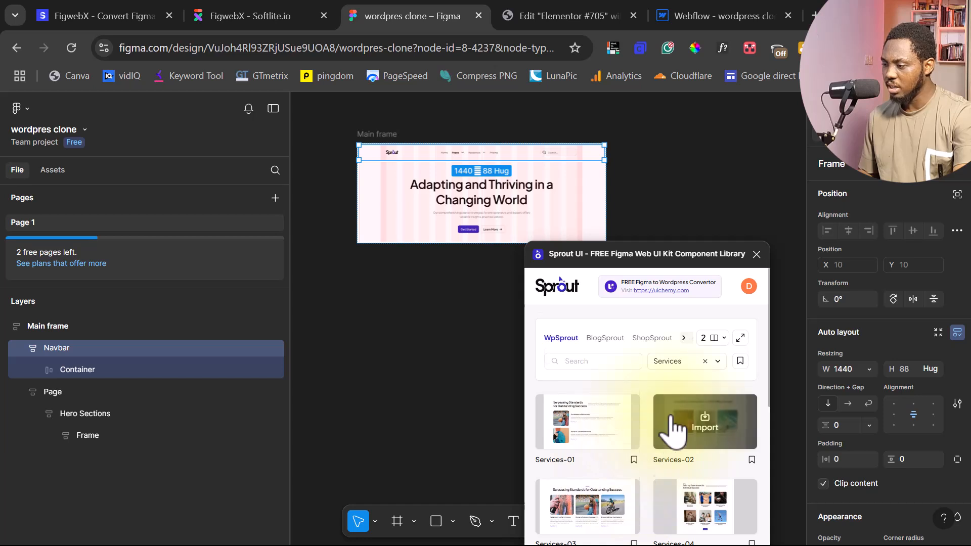
{"action": "scroll", "coordinate": [672, 430], "scroll_direction": "down", "scroll_amount": 2}
{"action": "left_click", "coordinate": [586, 435]}
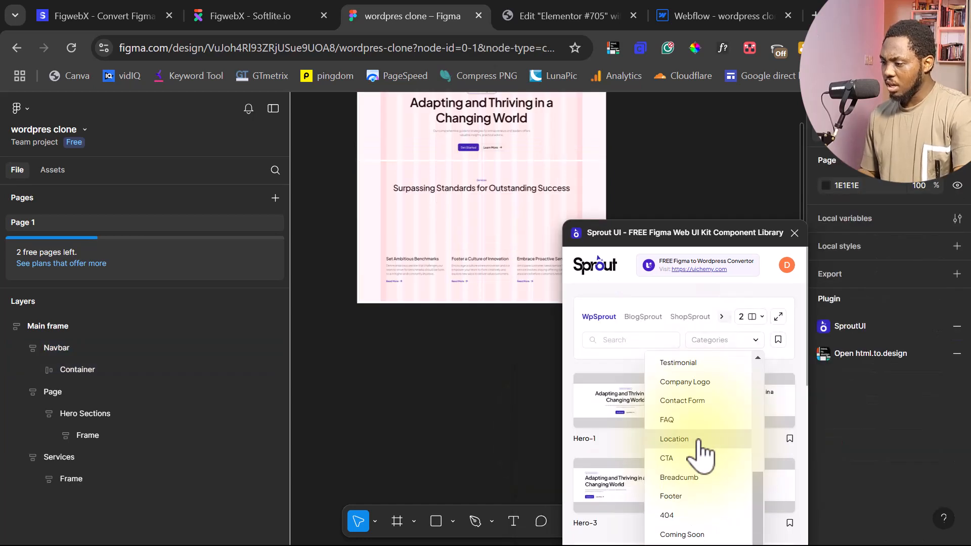
Step: Filter the Sprout UI library by Footer, import Footer-02 below the Services section, and close the plugin
{"action": "left_click", "coordinate": [682, 494]}
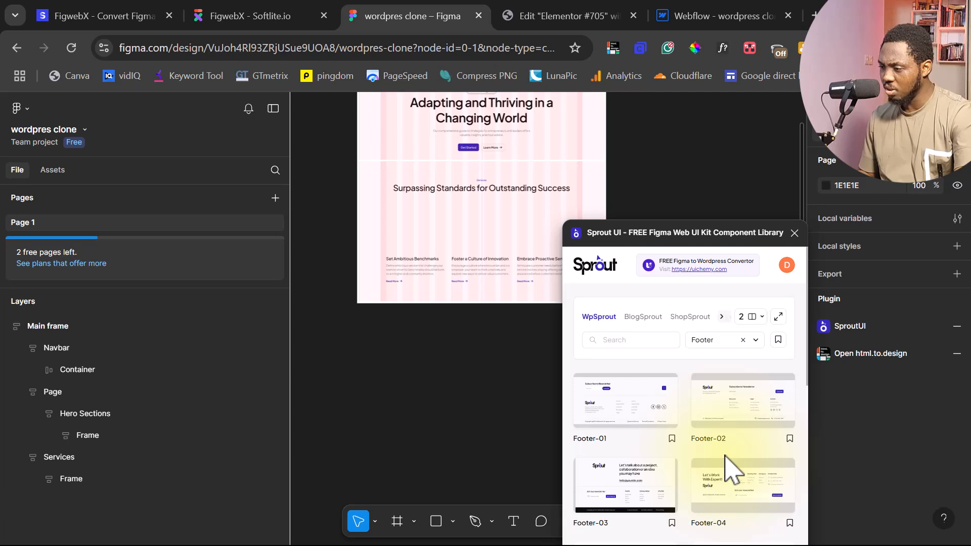
{"action": "mouse_move", "coordinate": [739, 401]}
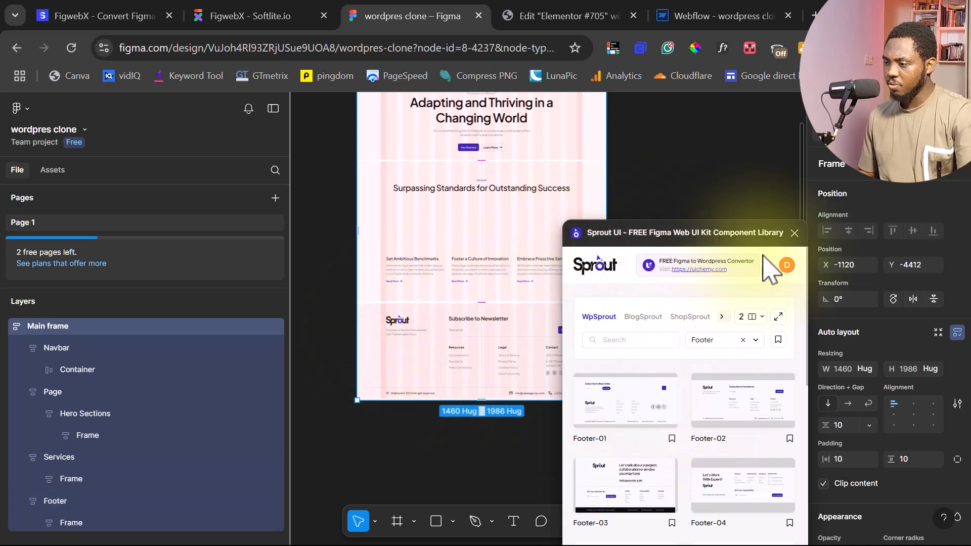
{"action": "left_click", "coordinate": [792, 232]}
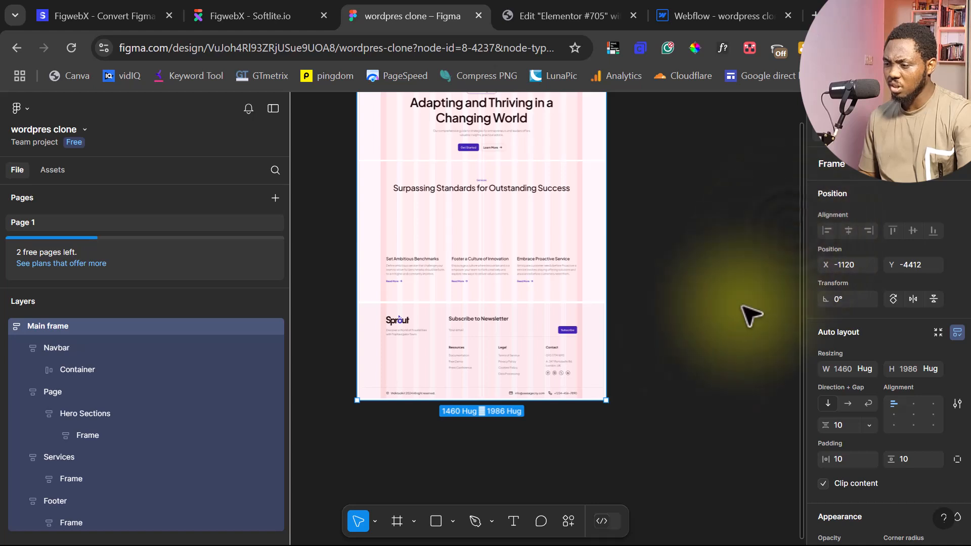
Step: Examine the assembled page, checking the Services section and the image area above its first column
{"action": "scroll", "coordinate": [480, 321], "scroll_direction": "up", "scroll_amount": 3}
{"action": "scroll", "coordinate": [461, 310], "scroll_direction": "down", "scroll_amount": 2}
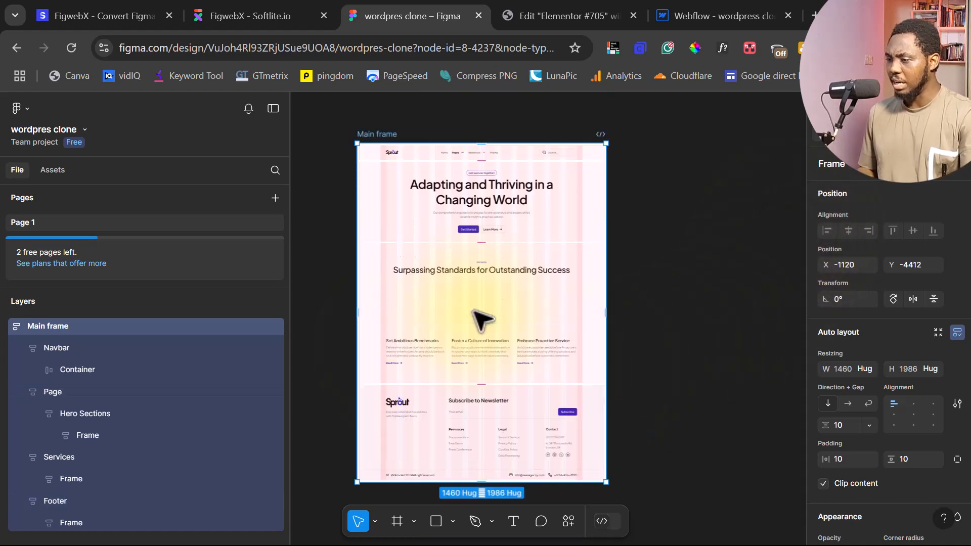
{"action": "left_click", "coordinate": [434, 279]}
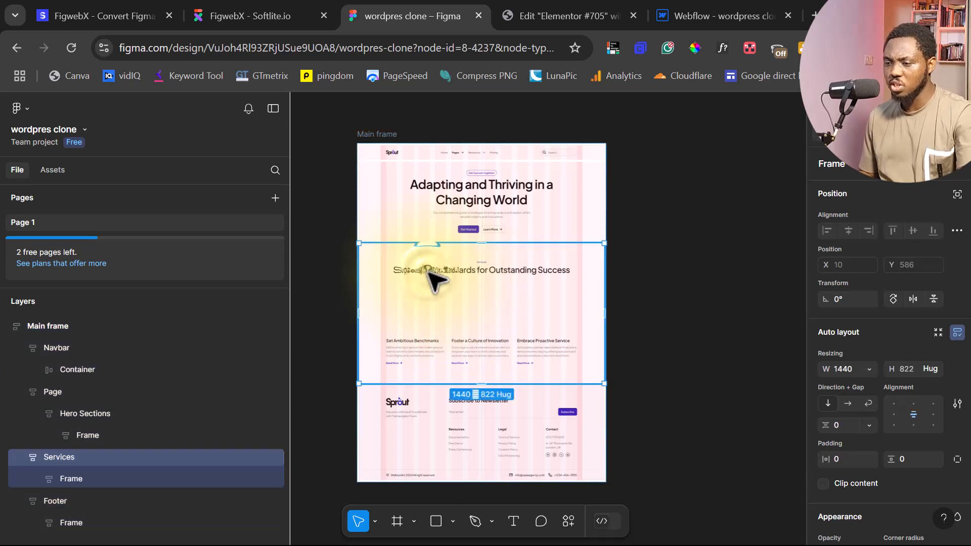
{"action": "left_click", "coordinate": [415, 316]}
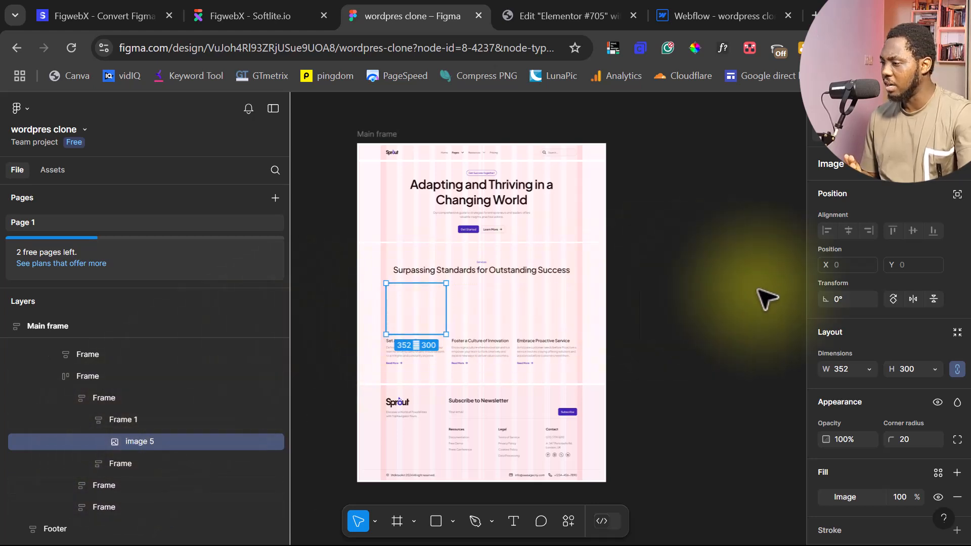
{"action": "left_click", "coordinate": [758, 293]}
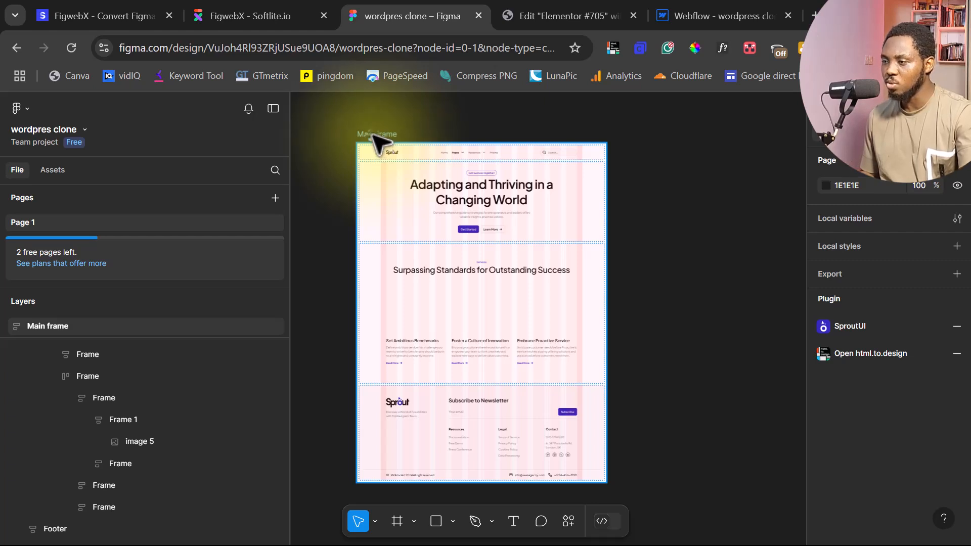
Step: Copy the link to the Main frame selection
{"action": "left_click", "coordinate": [374, 135]}
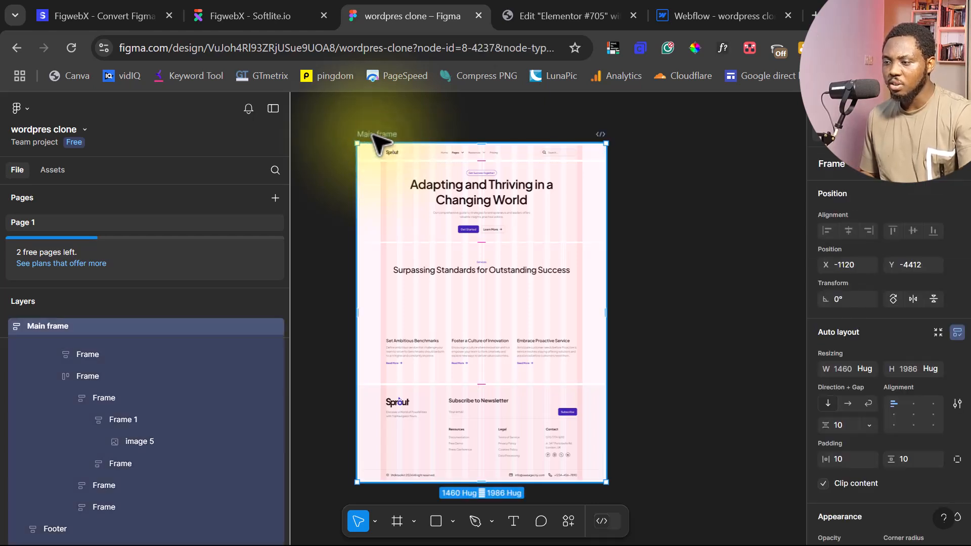
{"action": "right_click", "coordinate": [374, 137]}
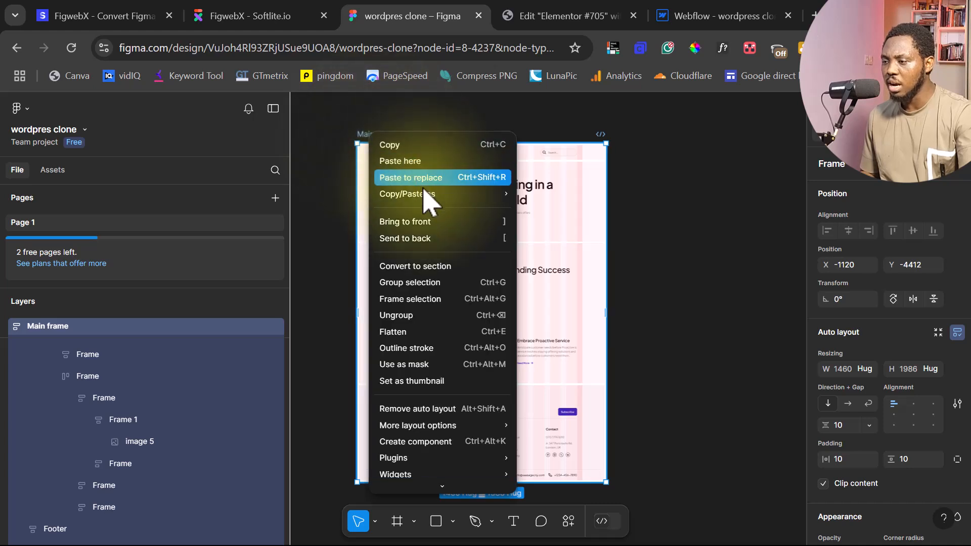
{"action": "mouse_move", "coordinate": [427, 199]}
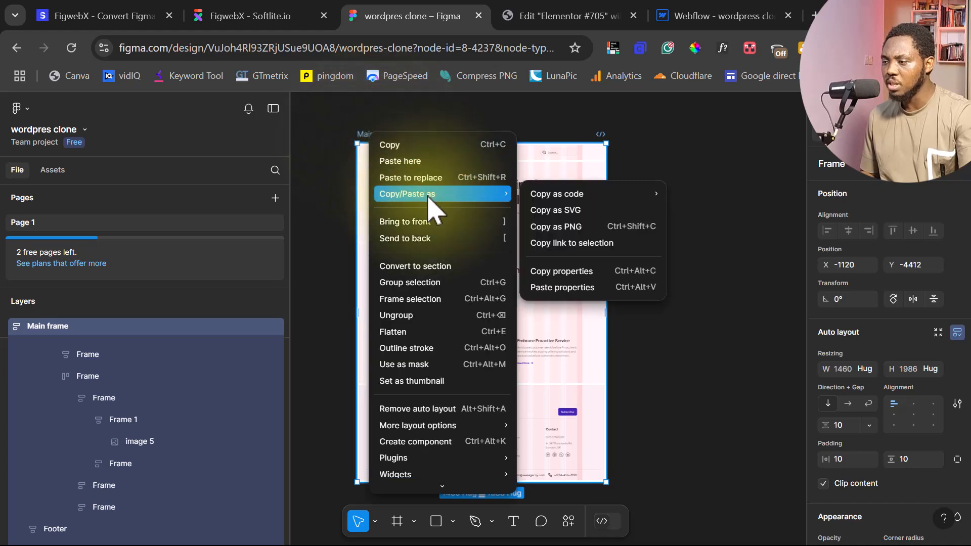
{"action": "left_click", "coordinate": [570, 244]}
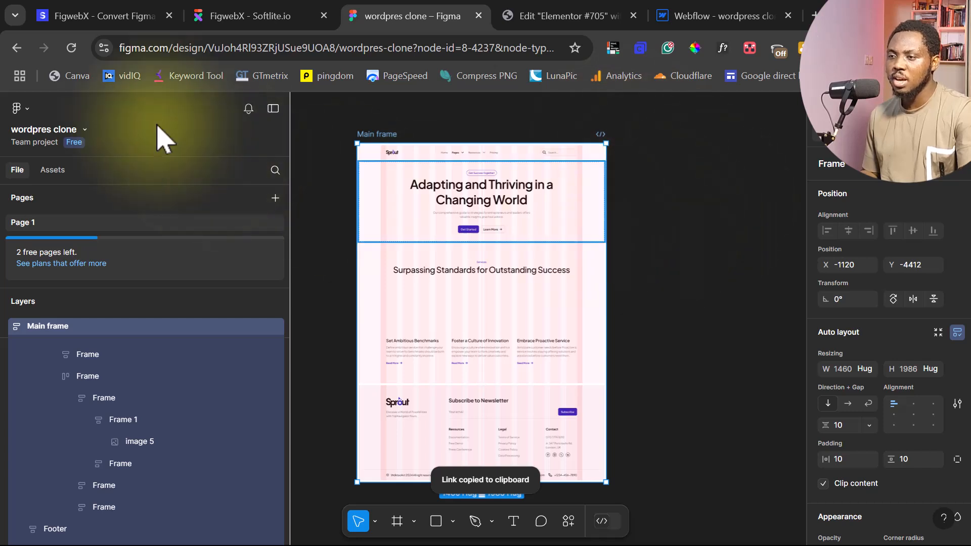
Step: Switch to FigwebX and start a new export task with the copied Figma link and Elementor (3.10 or higher + Flex Container) as page builder
{"action": "left_click", "coordinate": [230, 21]}
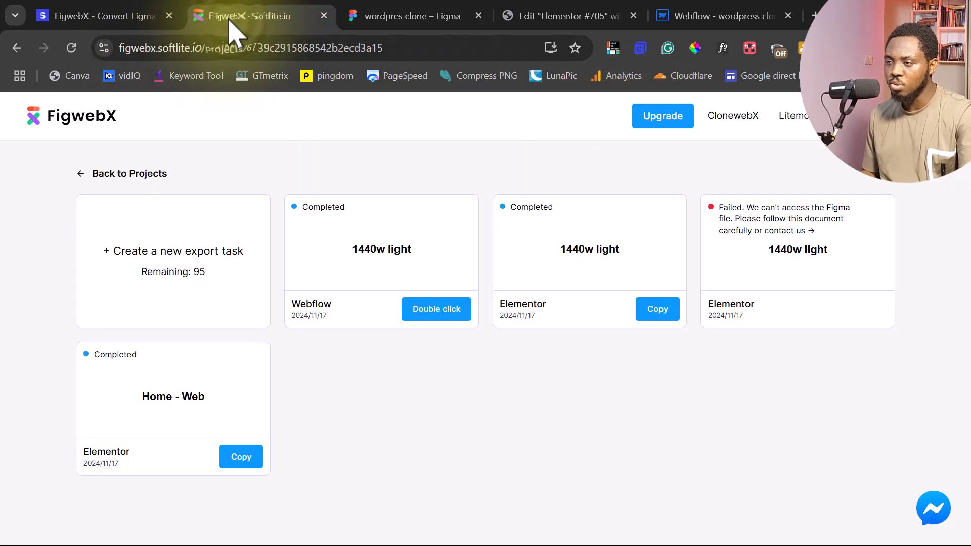
{"action": "left_click", "coordinate": [170, 276]}
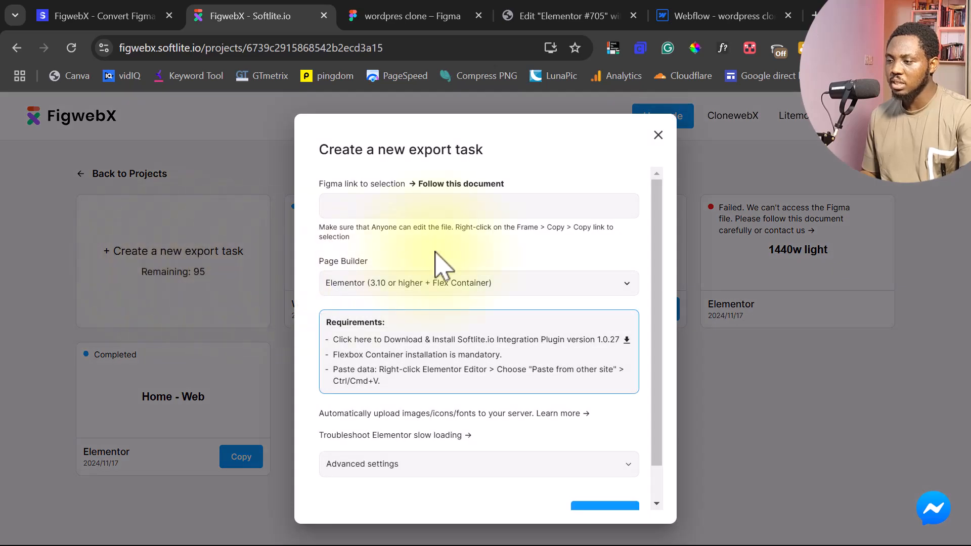
{"action": "key", "text": "ctrl+v"}
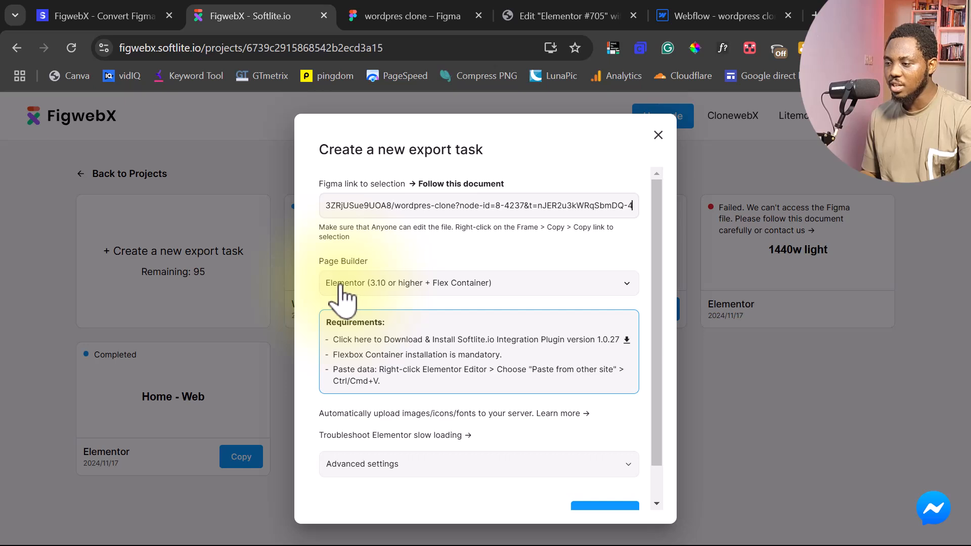
{"action": "left_click", "coordinate": [521, 286]}
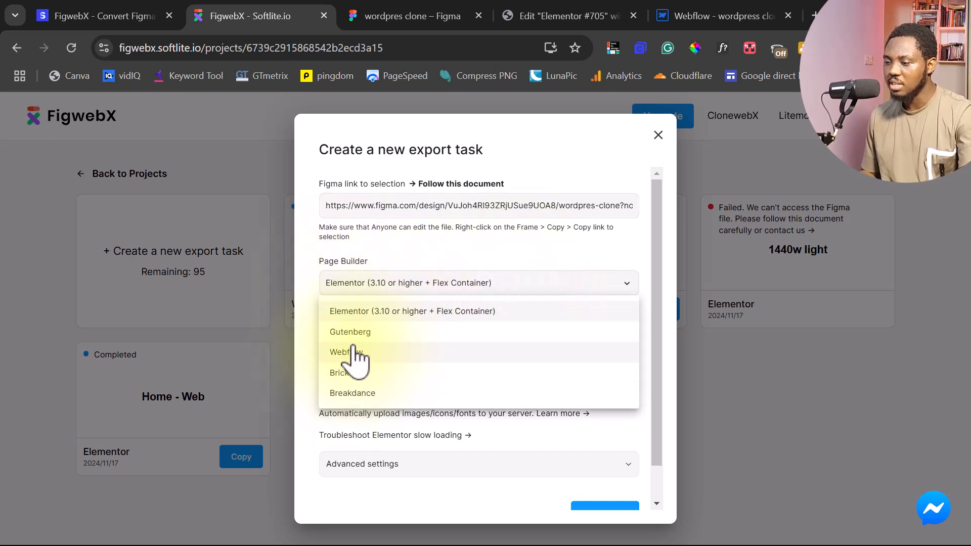
{"action": "left_click", "coordinate": [536, 286]}
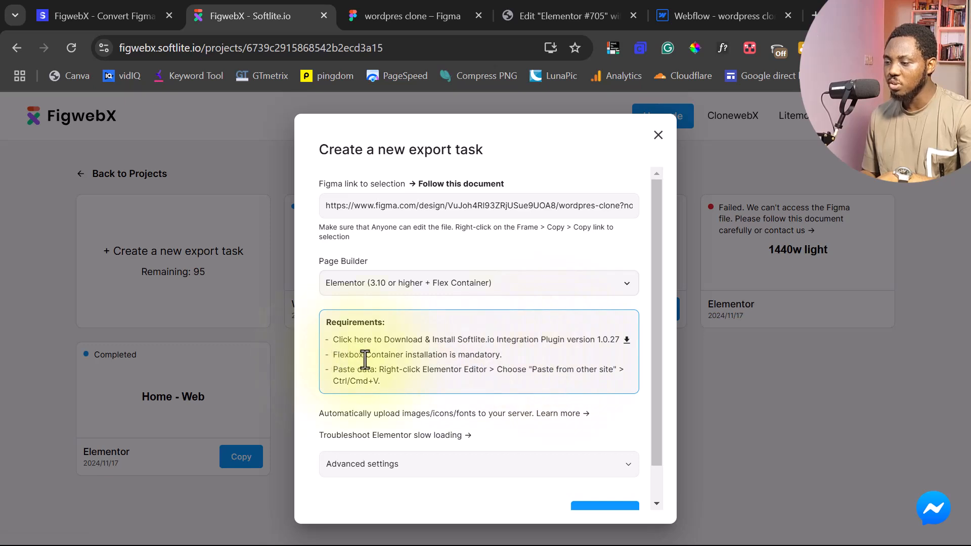
Step: Create the export task and copy the Elementor output of Main frame
{"action": "scroll", "coordinate": [576, 365], "scroll_direction": "down", "scroll_amount": 1}
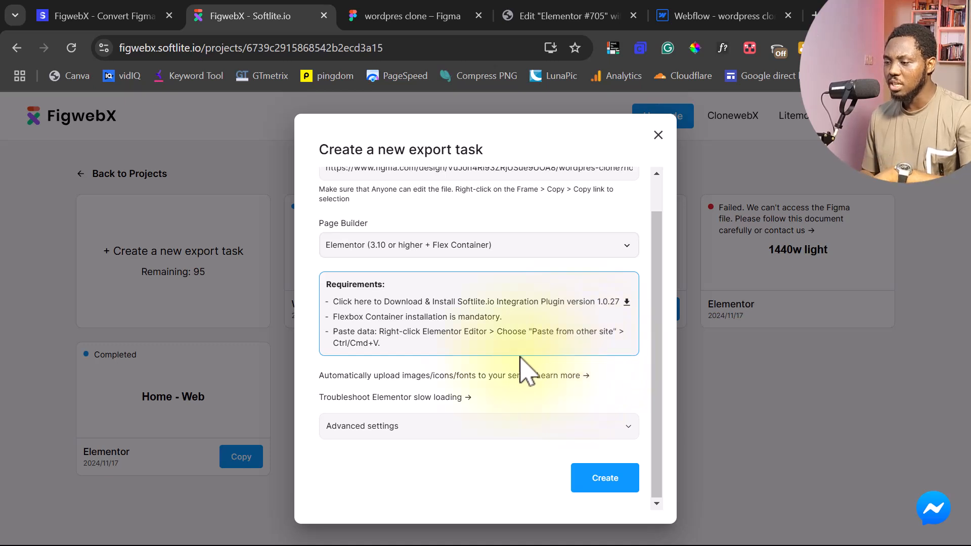
{"action": "left_click", "coordinate": [607, 478]}
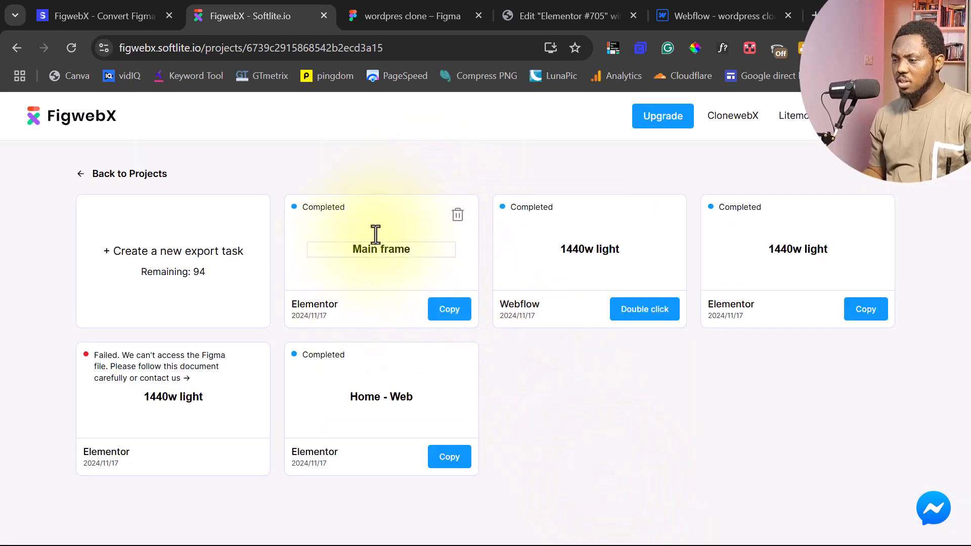
{"action": "left_click", "coordinate": [452, 308]}
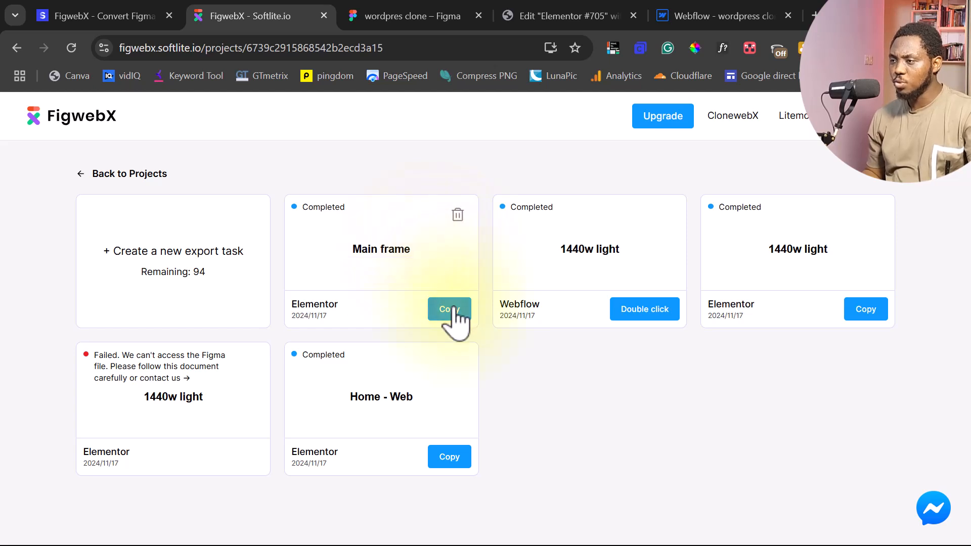
{"action": "left_click", "coordinate": [448, 313]}
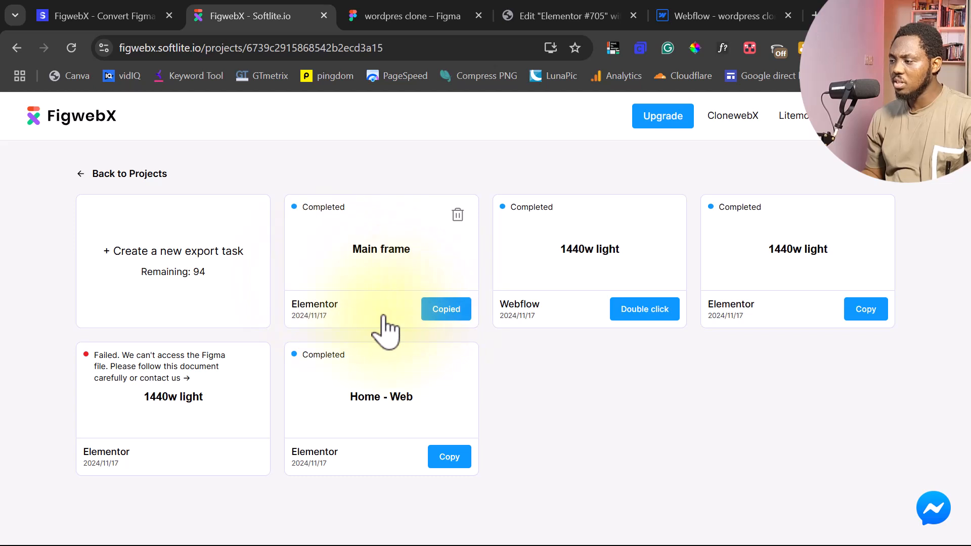
Step: Switch to the Elementor #705 editor and paste the copied Main frame output from the other site onto the empty page
{"action": "left_click", "coordinate": [581, 20]}
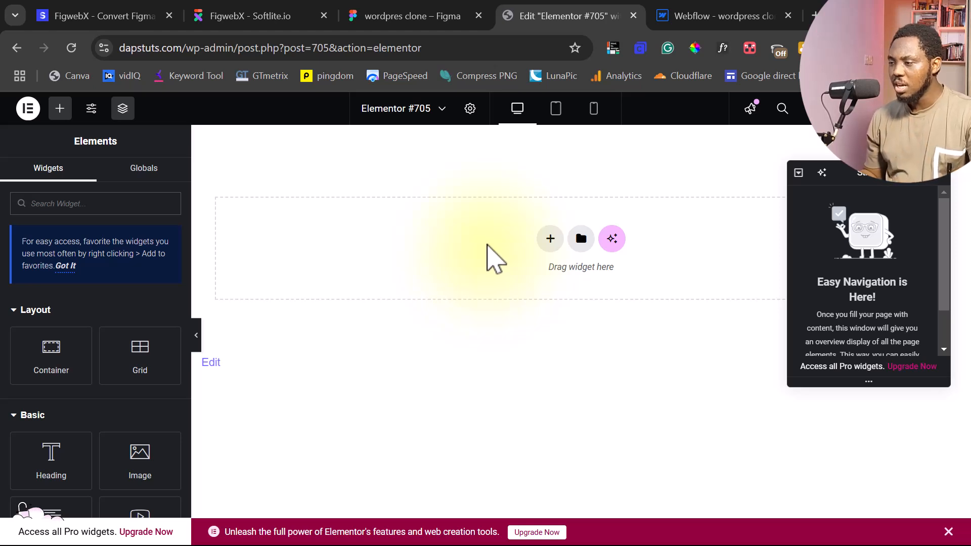
{"action": "right_click", "coordinate": [487, 247]}
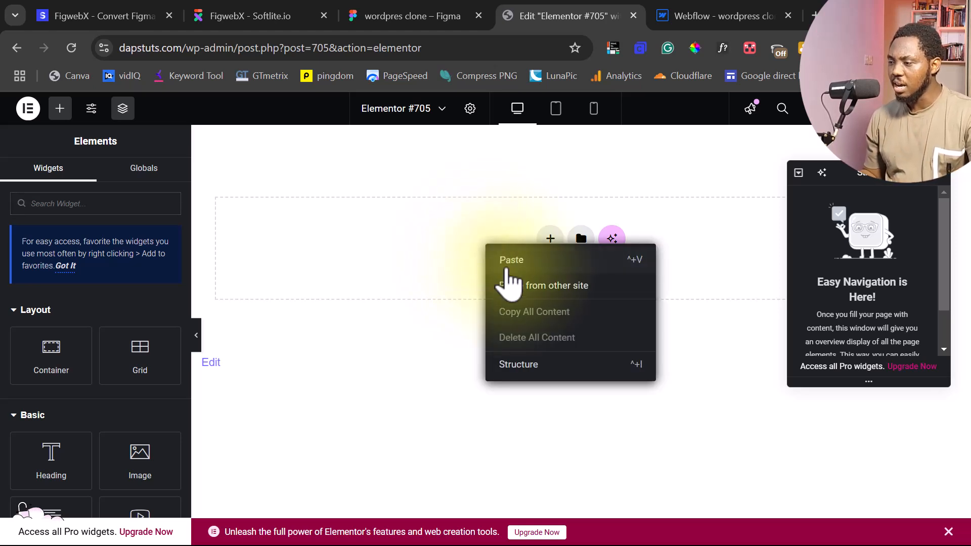
{"action": "left_click", "coordinate": [516, 287]}
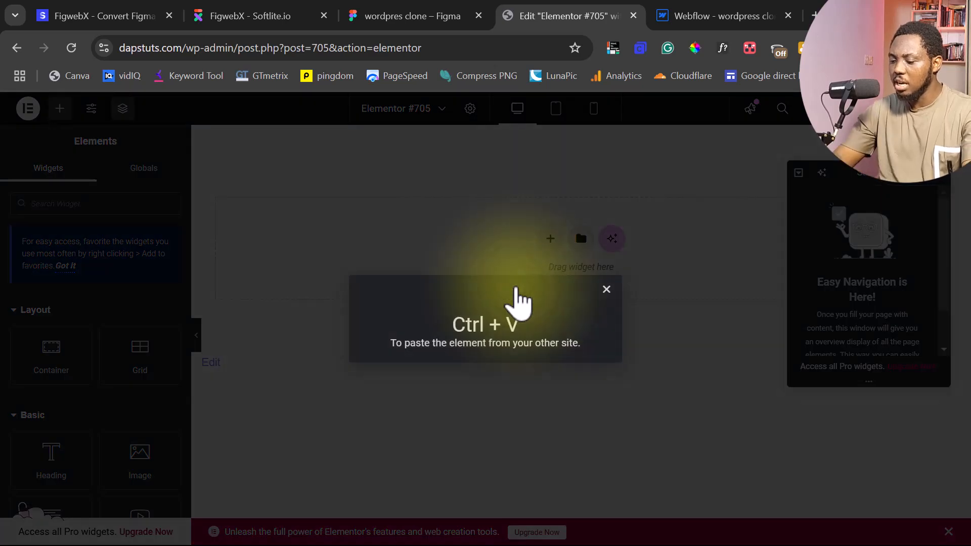
{"action": "key", "text": "ctrl+v"}
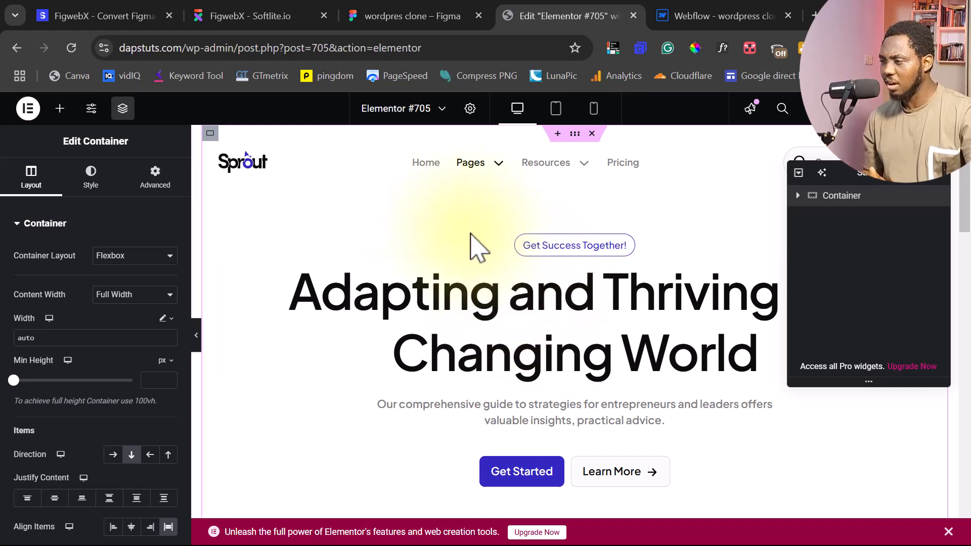
Step: Examine the pasted page in desktop view from the hero through the Services images to the footer
{"action": "scroll", "coordinate": [469, 243], "scroll_direction": "down", "scroll_amount": 5}
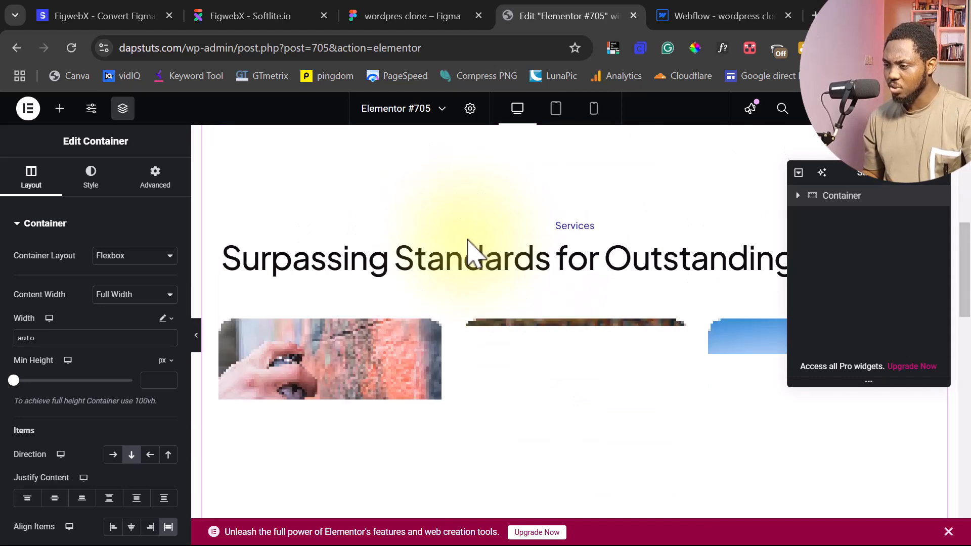
{"action": "scroll", "coordinate": [470, 250], "scroll_direction": "down", "scroll_amount": 3}
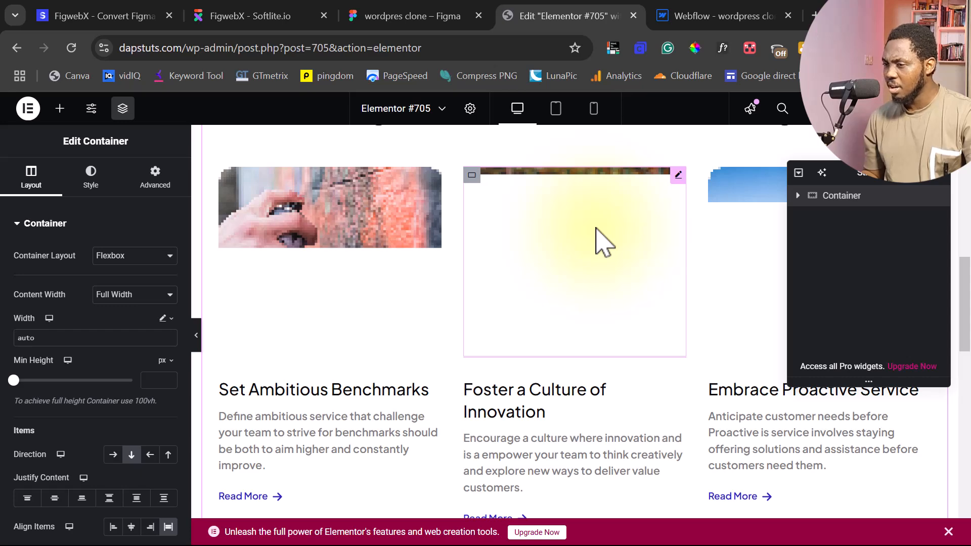
{"action": "scroll", "coordinate": [475, 243], "scroll_direction": "down", "scroll_amount": 2}
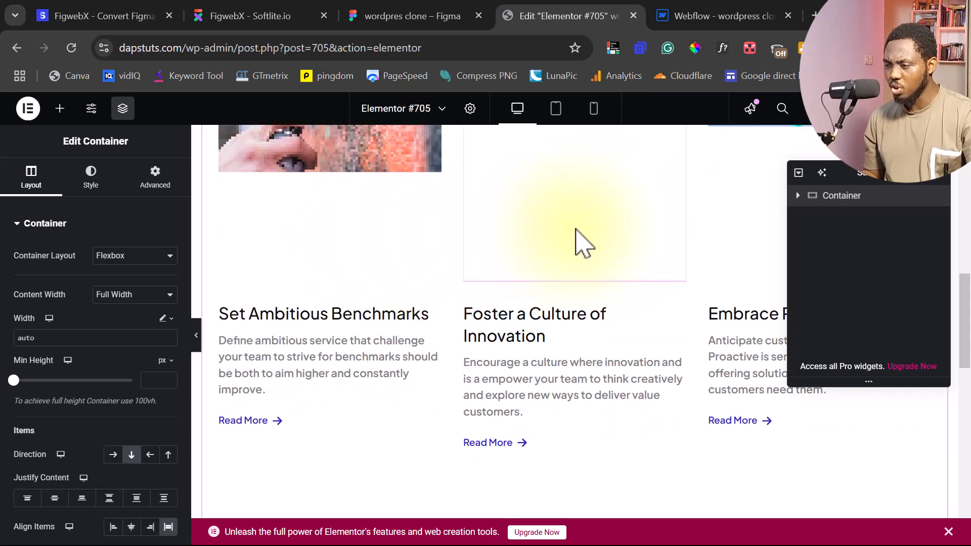
{"action": "scroll", "coordinate": [582, 243], "scroll_direction": "down", "scroll_amount": 5}
{"action": "scroll", "coordinate": [581, 243], "scroll_direction": "down", "scroll_amount": 5}
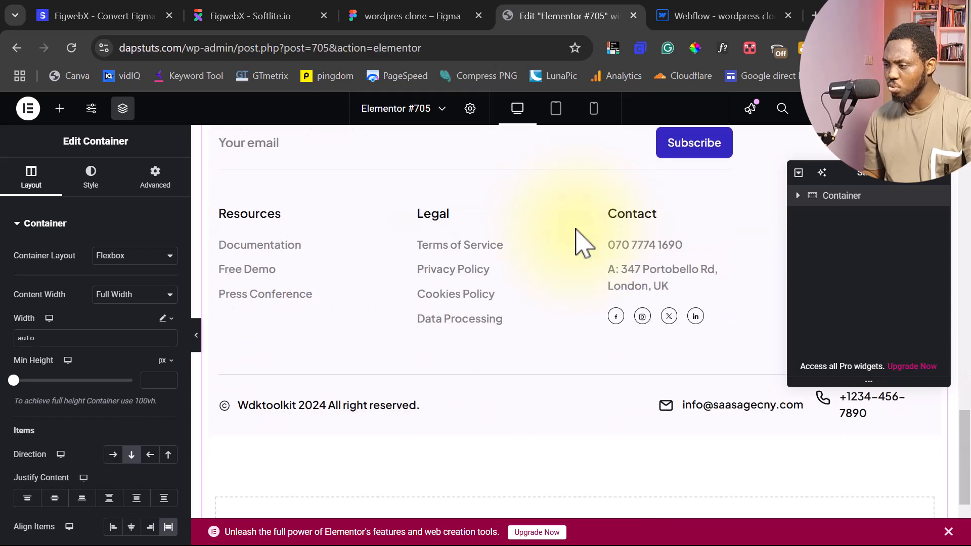
{"action": "scroll", "coordinate": [584, 244], "scroll_direction": "up", "scroll_amount": 3}
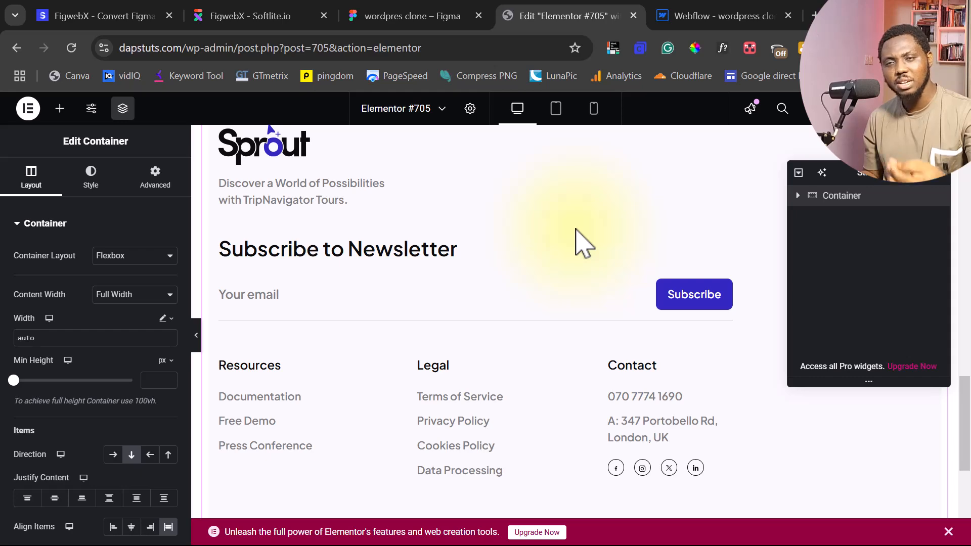
{"action": "scroll", "coordinate": [576, 230], "scroll_direction": "up", "scroll_amount": 10}
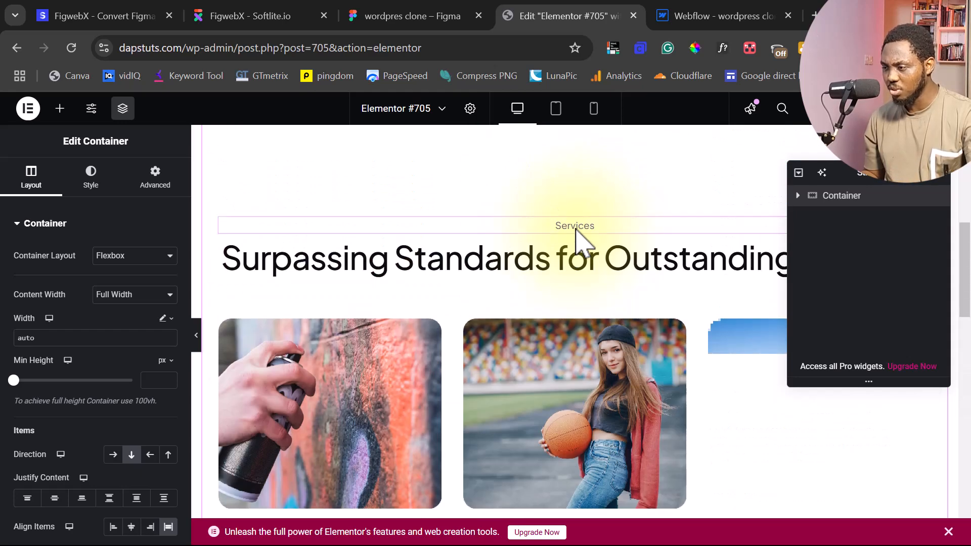
{"action": "scroll", "coordinate": [577, 237], "scroll_direction": "up", "scroll_amount": 7}
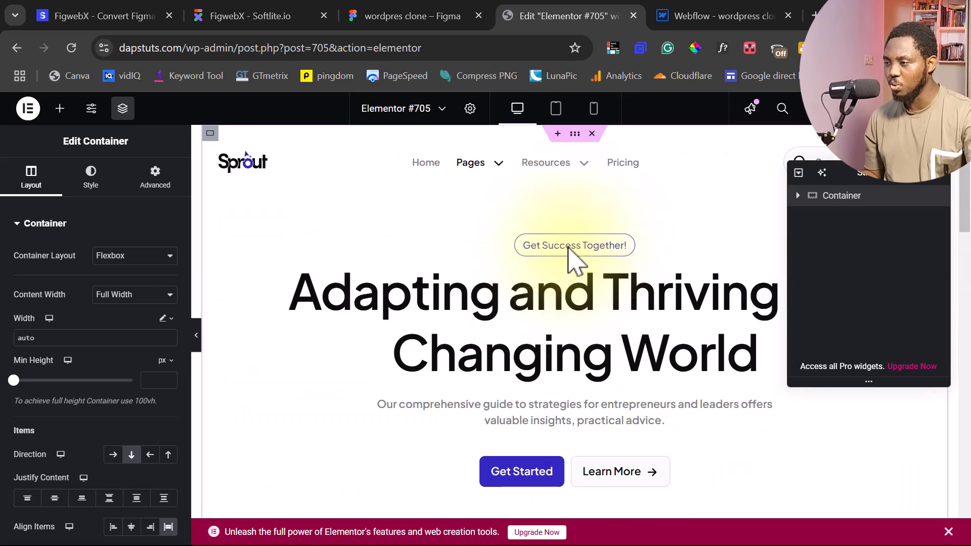
Step: Preview the page in tablet view and check how the header, hero and Services columns adapt
{"action": "left_click", "coordinate": [555, 108]}
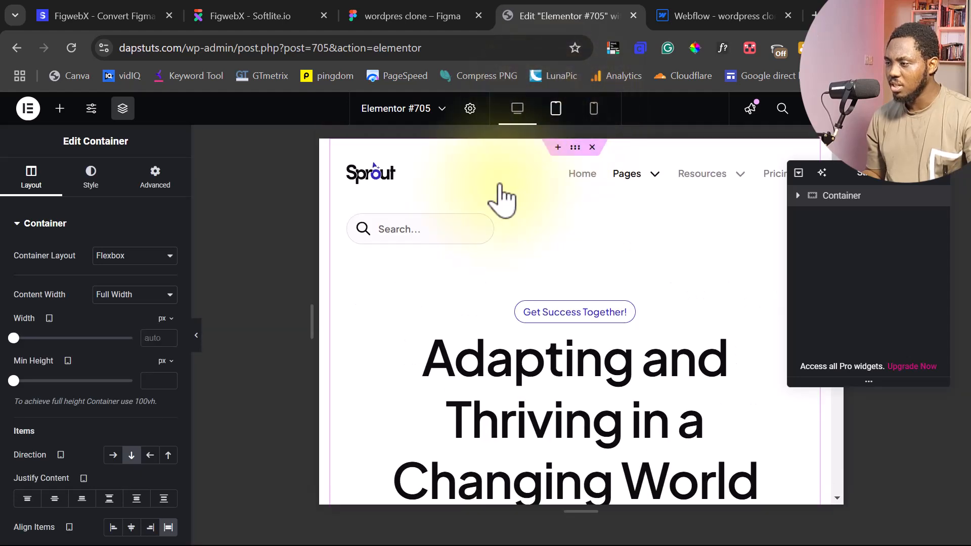
{"action": "scroll", "coordinate": [531, 293], "scroll_direction": "down", "scroll_amount": 10}
{"action": "scroll", "coordinate": [531, 293], "scroll_direction": "down", "scroll_amount": 15}
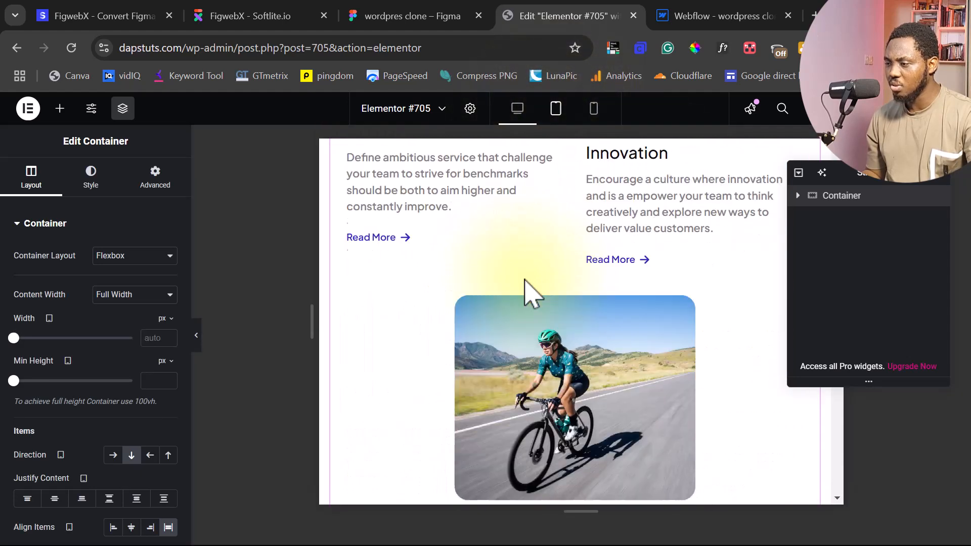
{"action": "scroll", "coordinate": [531, 293], "scroll_direction": "up", "scroll_amount": 20}
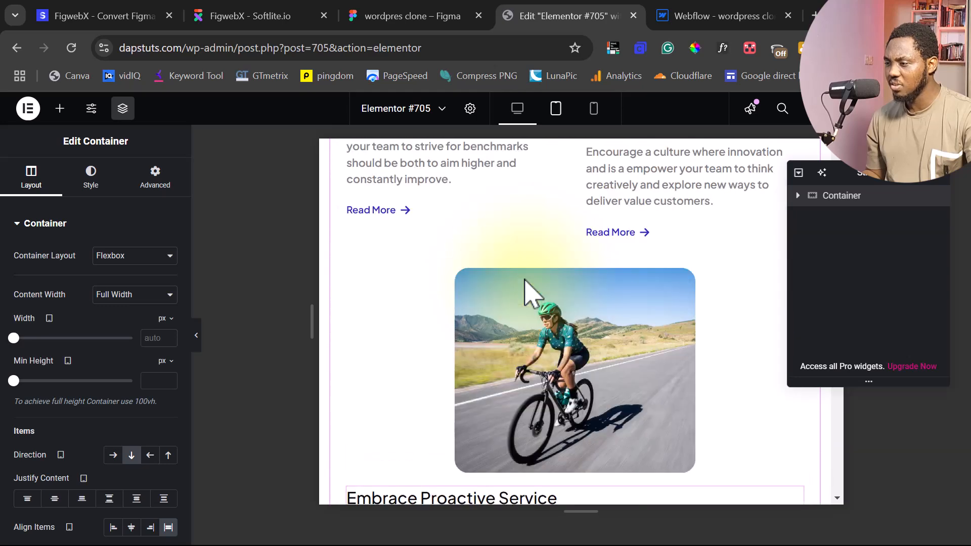
Step: Preview the page in mobile view down to the footer, and return to desktop view
{"action": "left_click", "coordinate": [594, 107]}
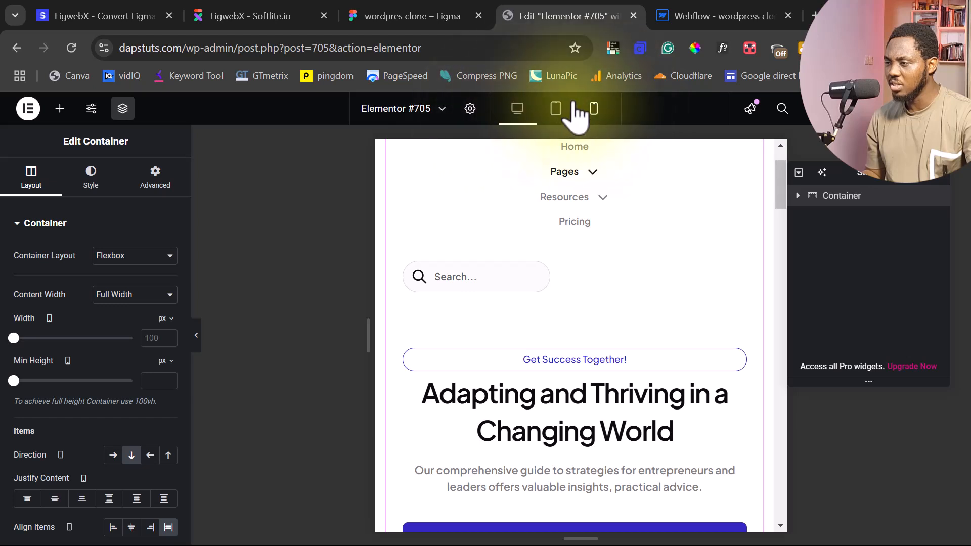
{"action": "left_click", "coordinate": [593, 109]}
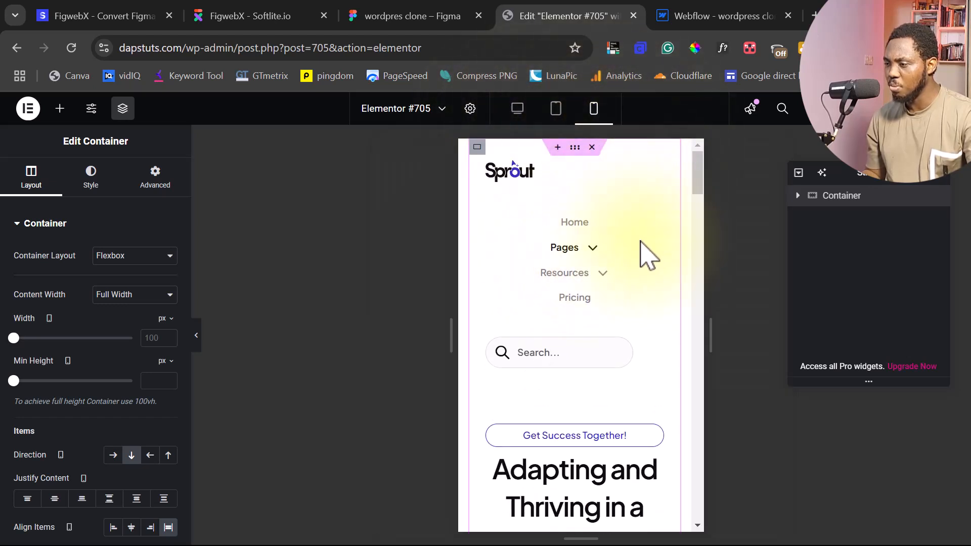
{"action": "scroll", "coordinate": [641, 251], "scroll_direction": "down", "scroll_amount": 3}
{"action": "scroll", "coordinate": [643, 249], "scroll_direction": "down", "scroll_amount": 10}
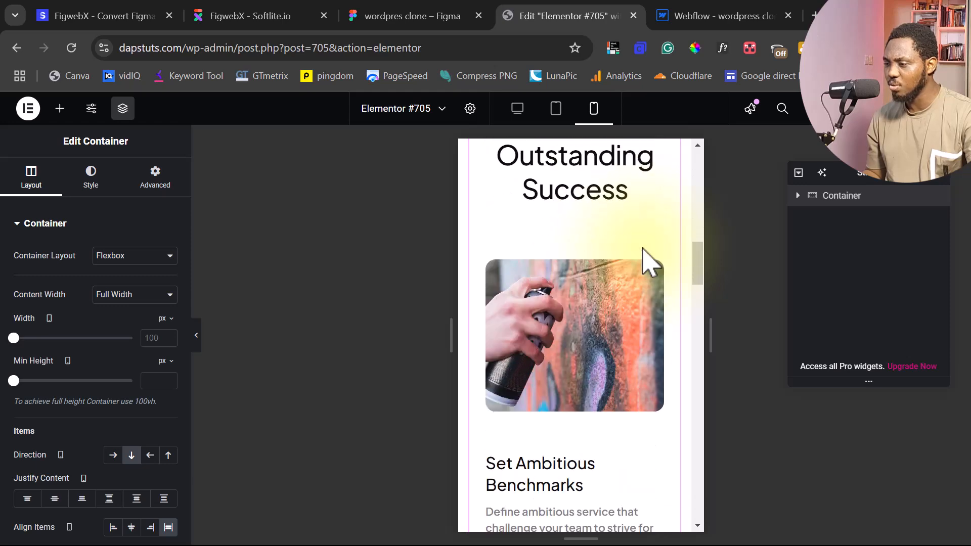
{"action": "scroll", "coordinate": [650, 262], "scroll_direction": "down", "scroll_amount": 15}
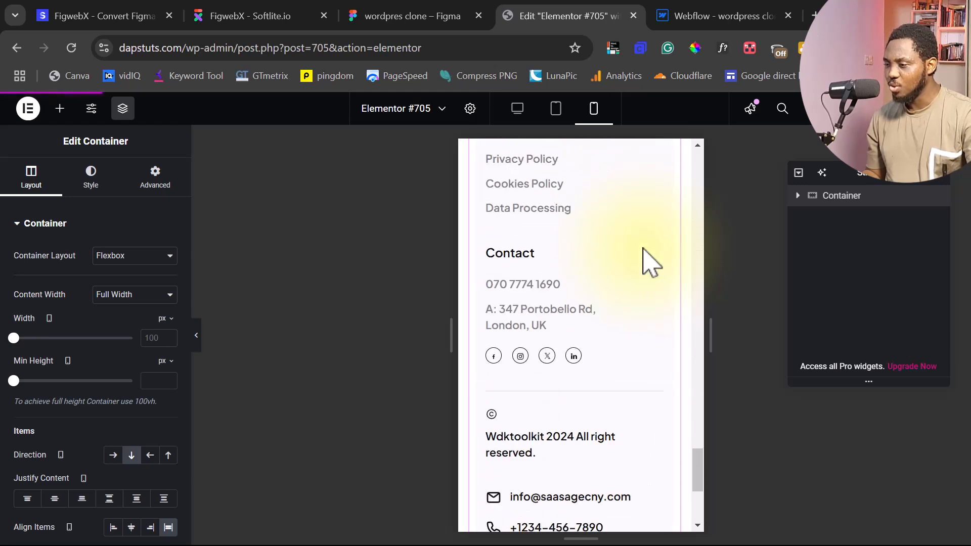
{"action": "scroll", "coordinate": [651, 262], "scroll_direction": "down", "scroll_amount": 1}
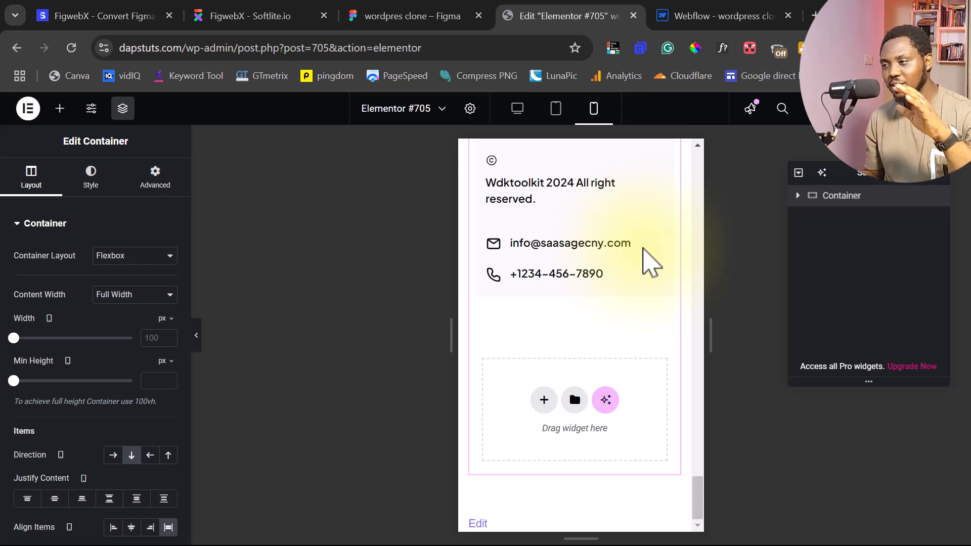
{"action": "scroll", "coordinate": [651, 262], "scroll_direction": "up", "scroll_amount": 15}
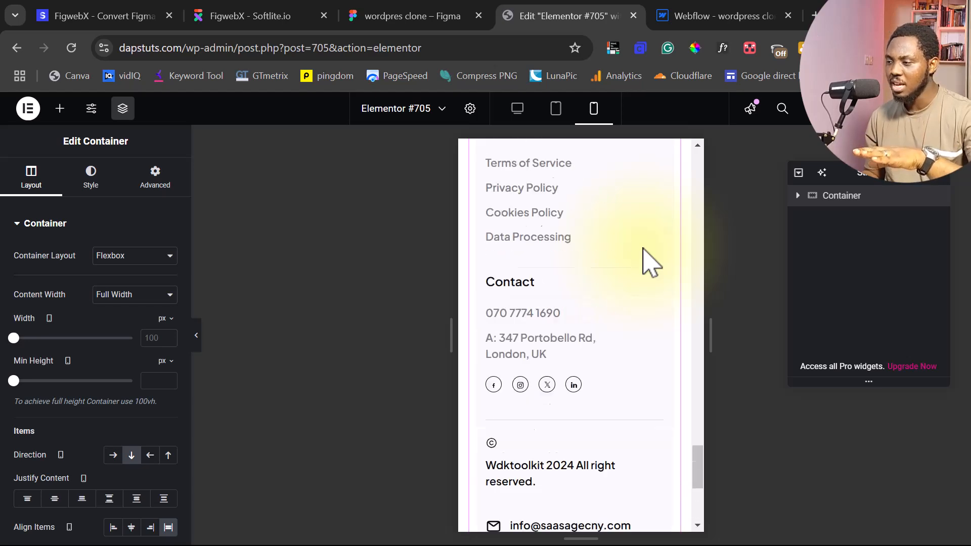
{"action": "scroll", "coordinate": [650, 262], "scroll_direction": "up", "scroll_amount": 15}
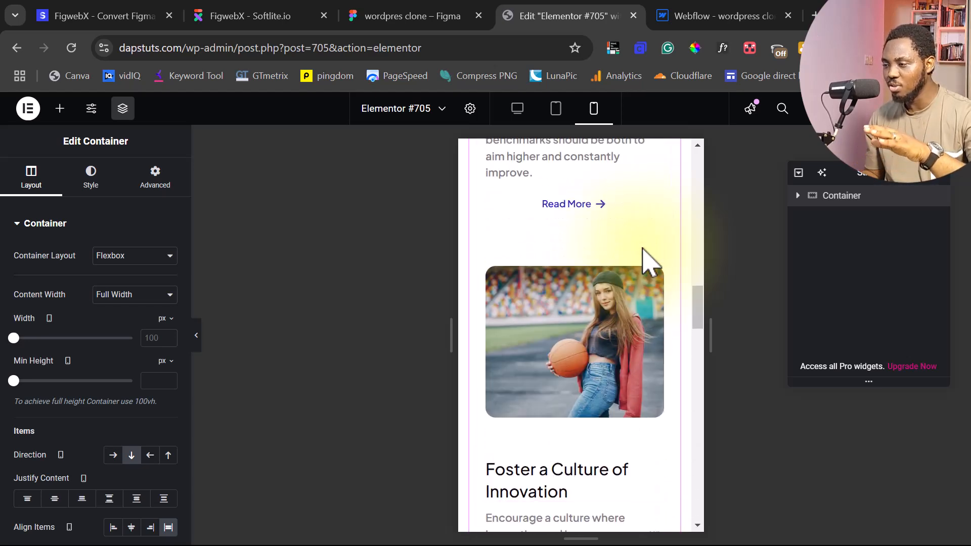
{"action": "scroll", "coordinate": [651, 262], "scroll_direction": "up", "scroll_amount": 10}
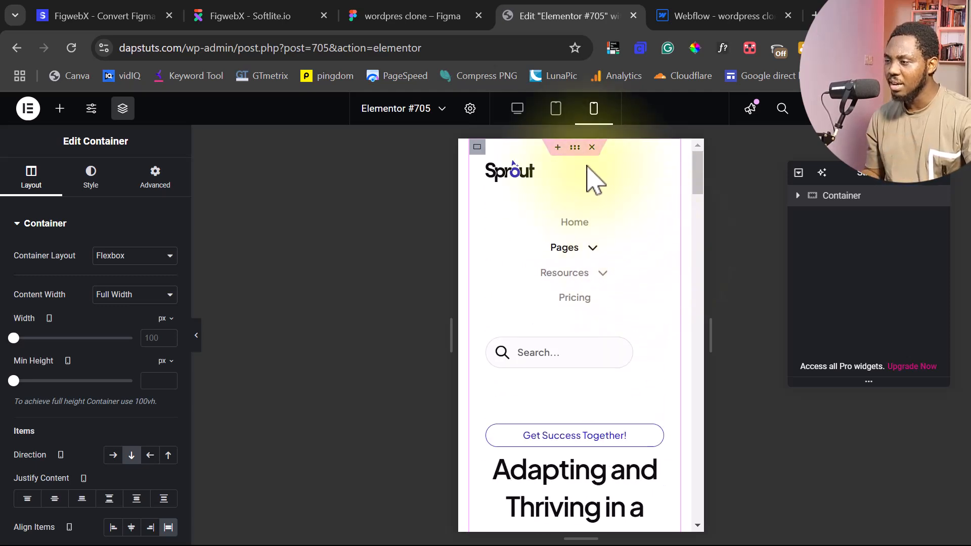
{"action": "left_click", "coordinate": [518, 109]}
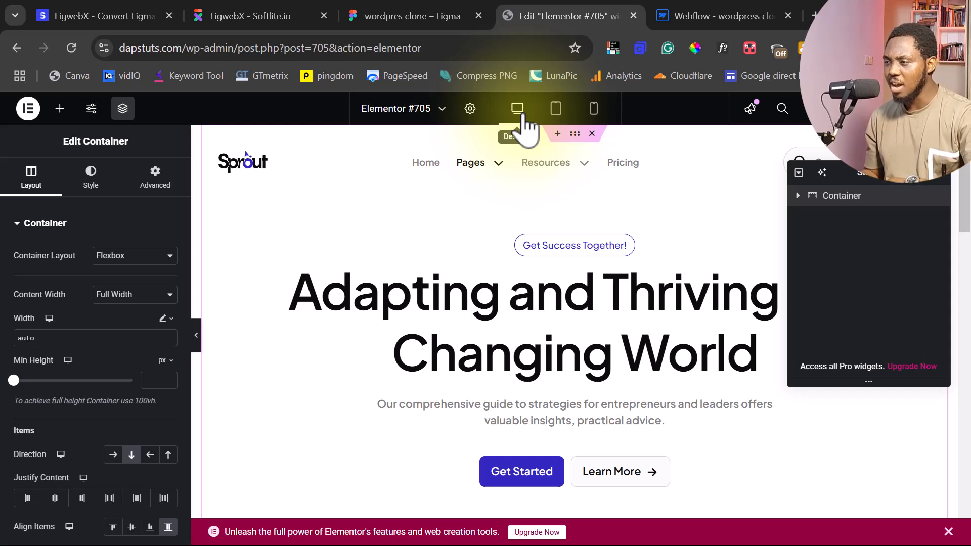
Step: Look in on the Webflow project, return to FigwebX and open the form for a new export task
{"action": "left_click", "coordinate": [723, 15]}
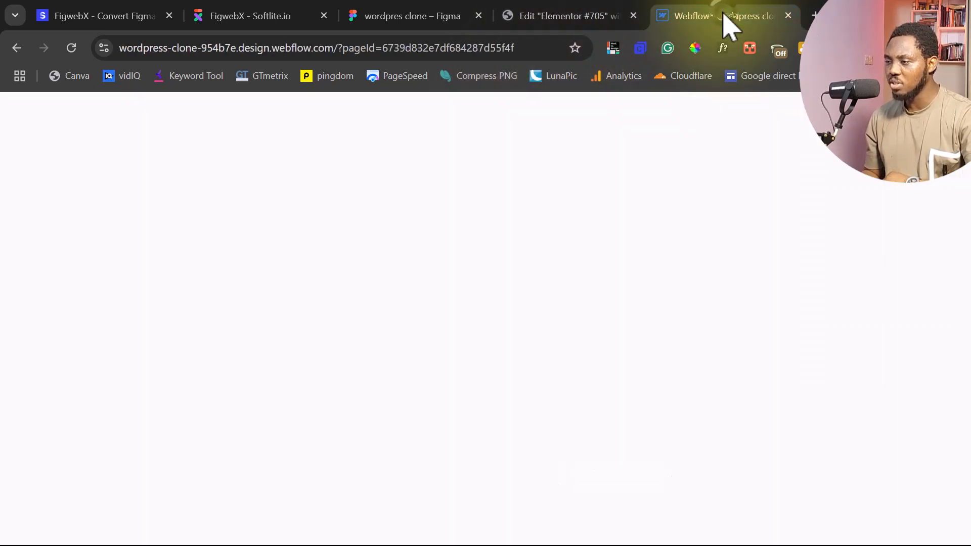
{"action": "left_click", "coordinate": [231, 16]}
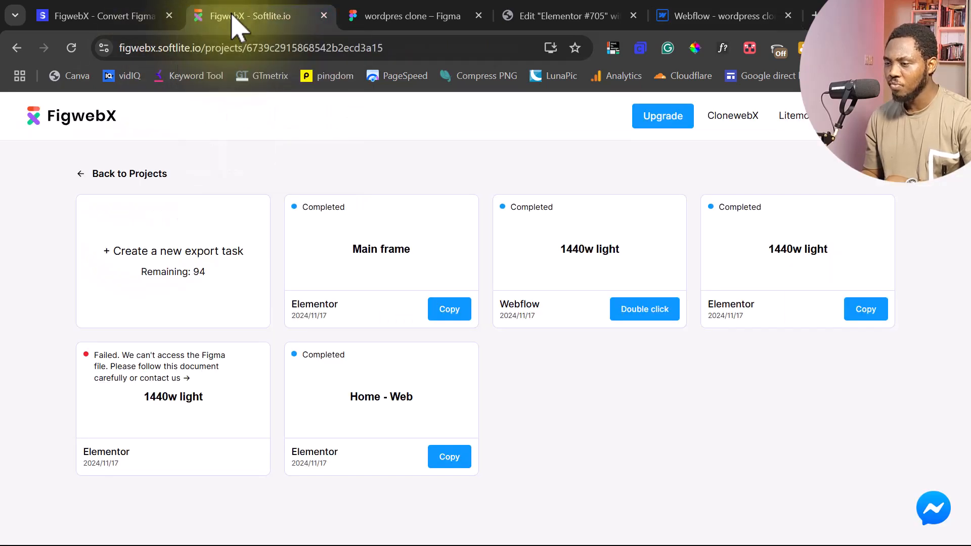
{"action": "left_click", "coordinate": [147, 255]}
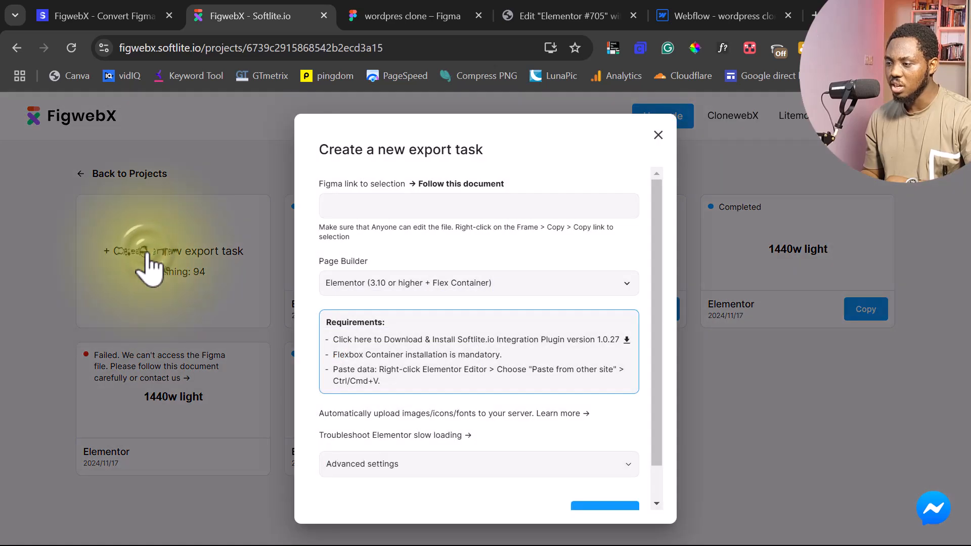
Step: Switch to the wordpres clone Figma file and copy the link to the Main frame selection
{"action": "left_click", "coordinate": [386, 16]}
{"action": "left_click", "coordinate": [370, 133]}
{"action": "left_click", "coordinate": [370, 135]}
{"action": "right_click", "coordinate": [370, 135]}
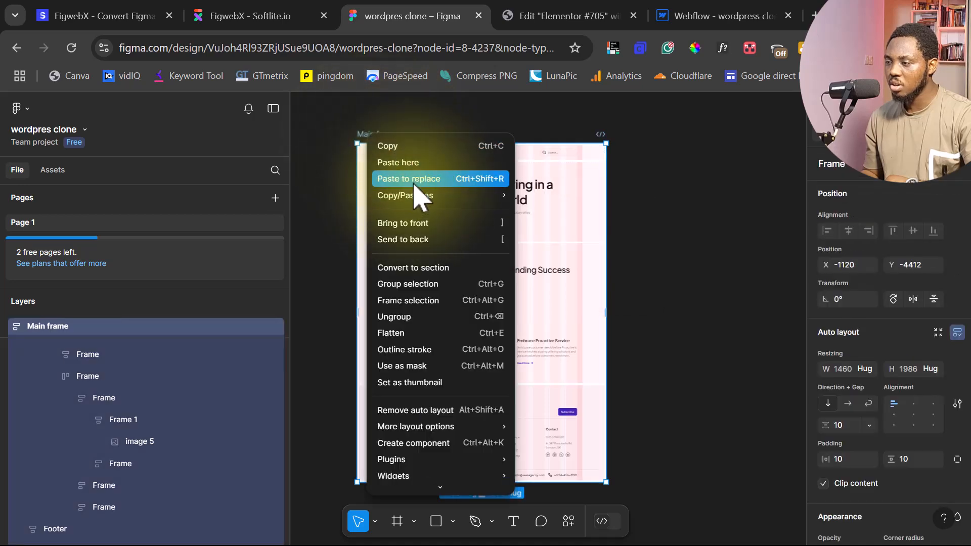
{"action": "mouse_move", "coordinate": [429, 197]}
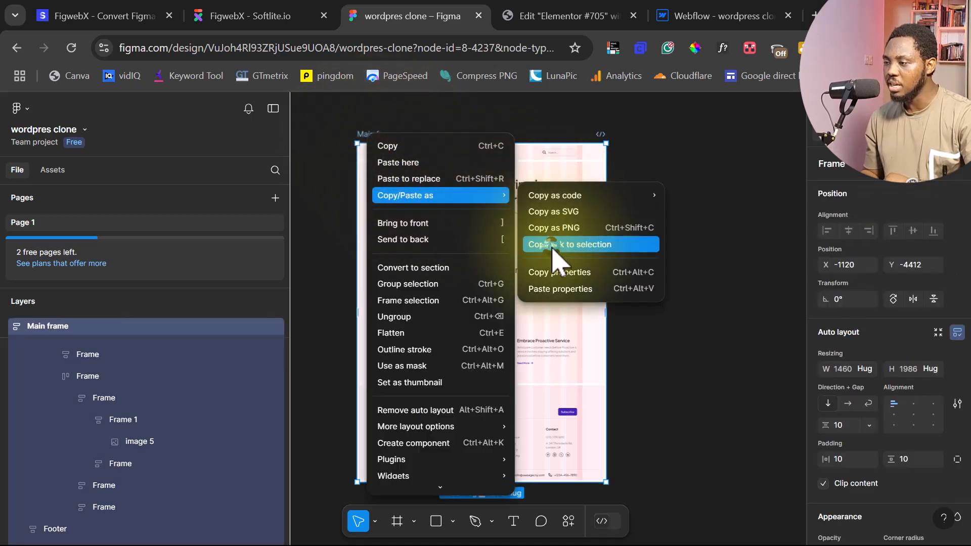
{"action": "left_click", "coordinate": [556, 253]}
Step: Back in FigwebX, paste the Figma link into the export task and choose Webflow as page builder
{"action": "left_click", "coordinate": [253, 17]}
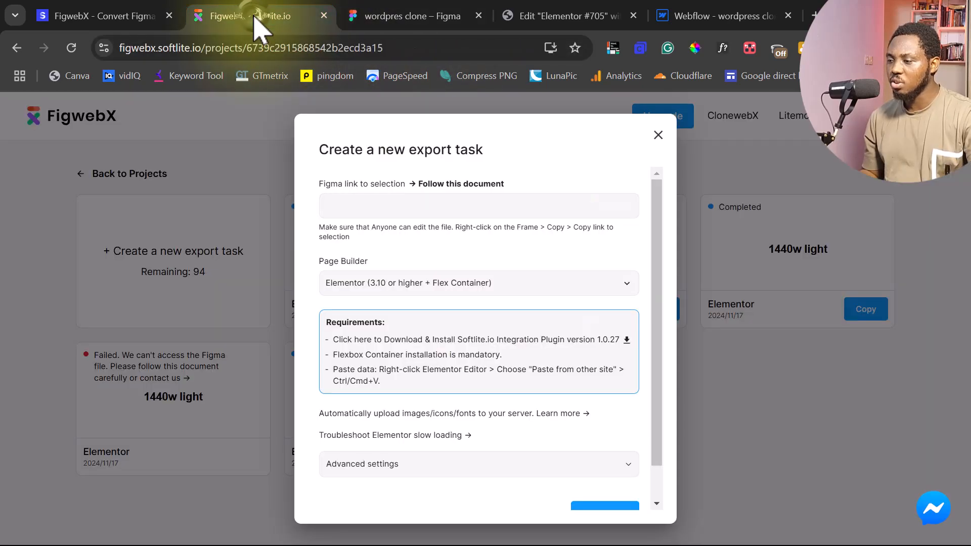
{"action": "left_click", "coordinate": [349, 208]}
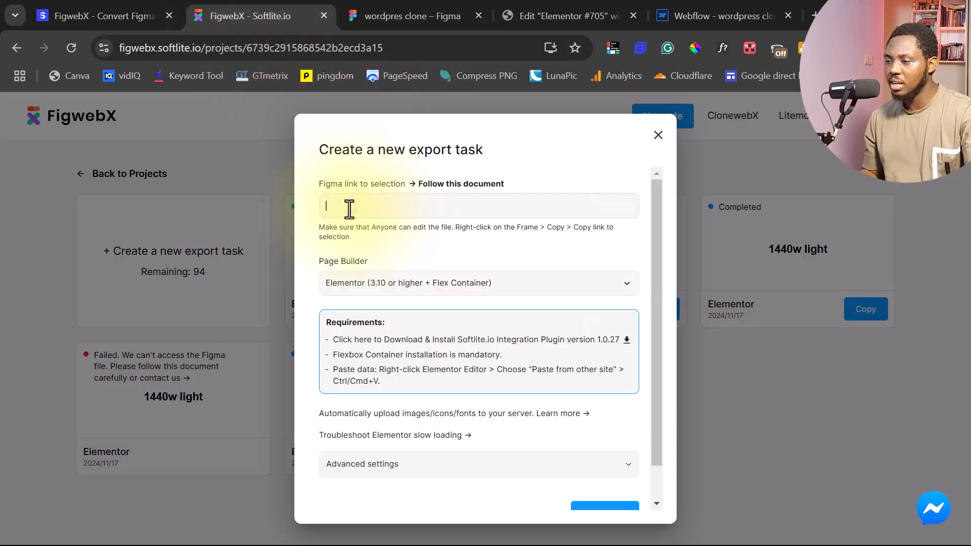
{"action": "key", "text": "ctrl+v"}
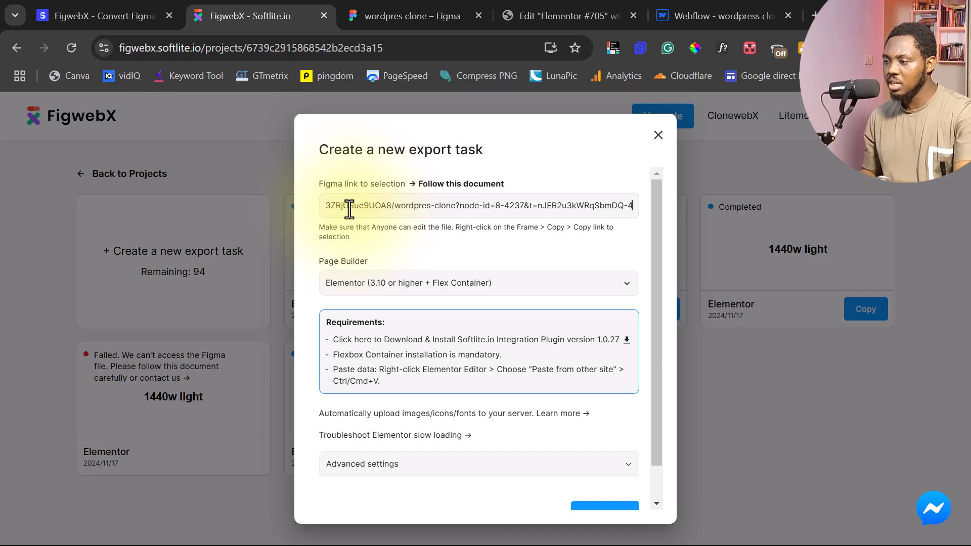
{"action": "left_click", "coordinate": [353, 288]}
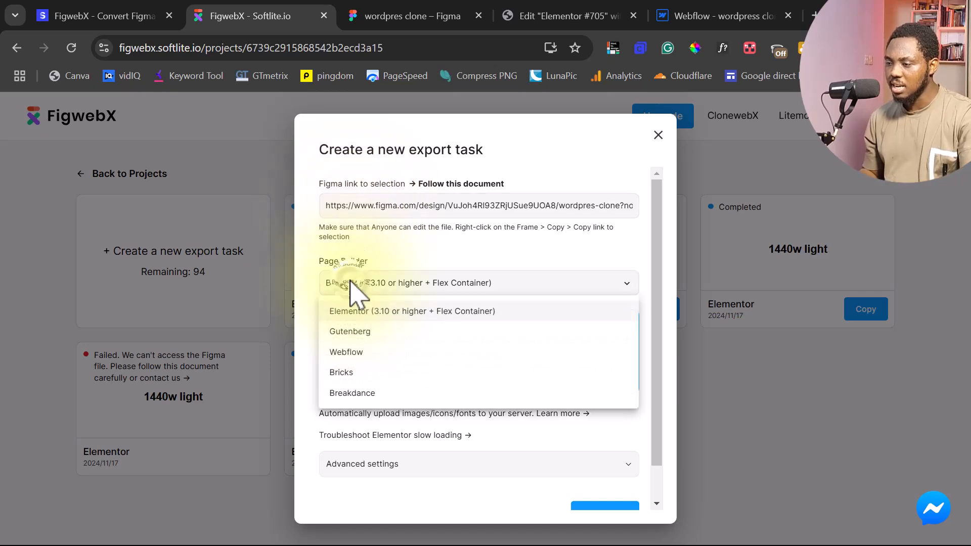
{"action": "left_click", "coordinate": [352, 357]}
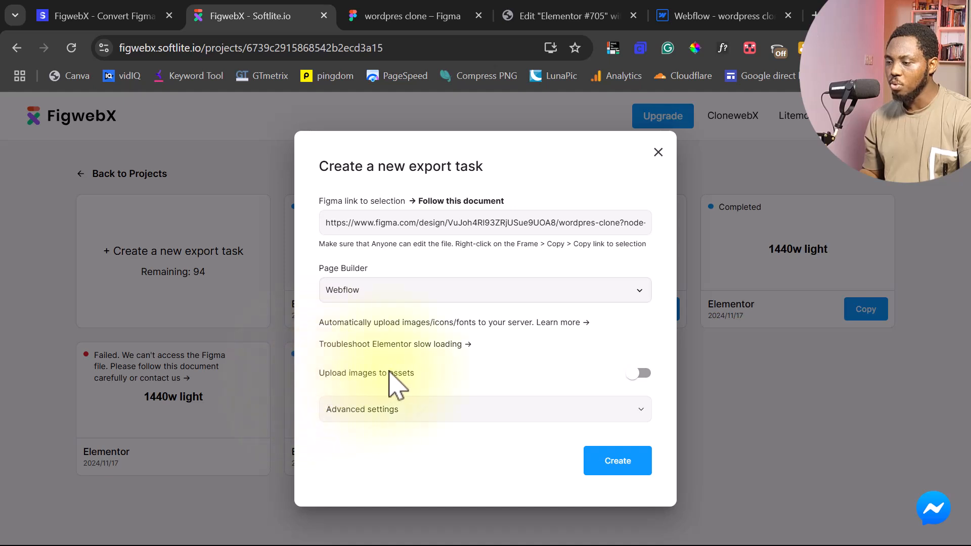
Step: Check the option to upload images to assets, leave it off and create the Webflow export task
{"action": "left_click", "coordinate": [641, 373]}
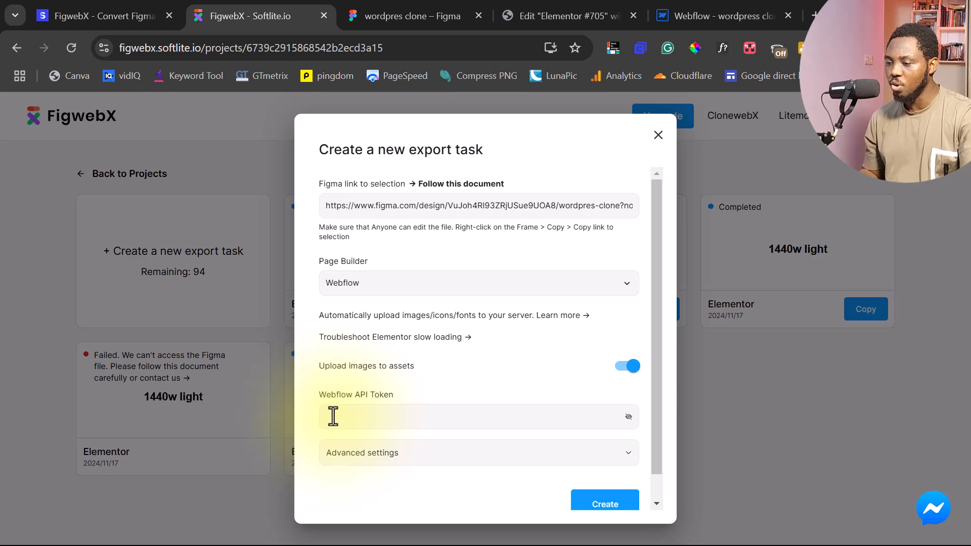
{"action": "left_click", "coordinate": [628, 367]}
{"action": "left_click", "coordinate": [610, 461]}
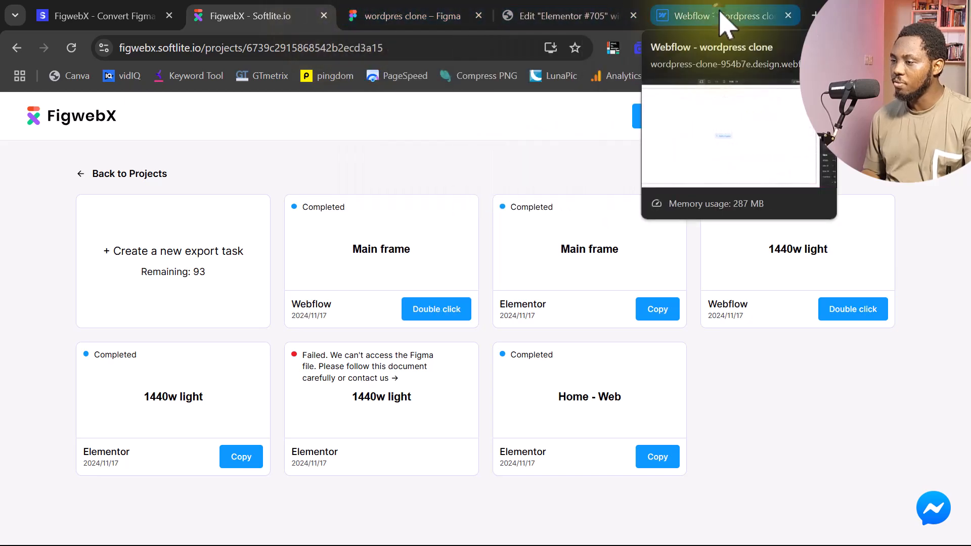
Step: Paste the copied Main frame export into the Test page of the Webflow project and look through the result
{"action": "left_click", "coordinate": [723, 17]}
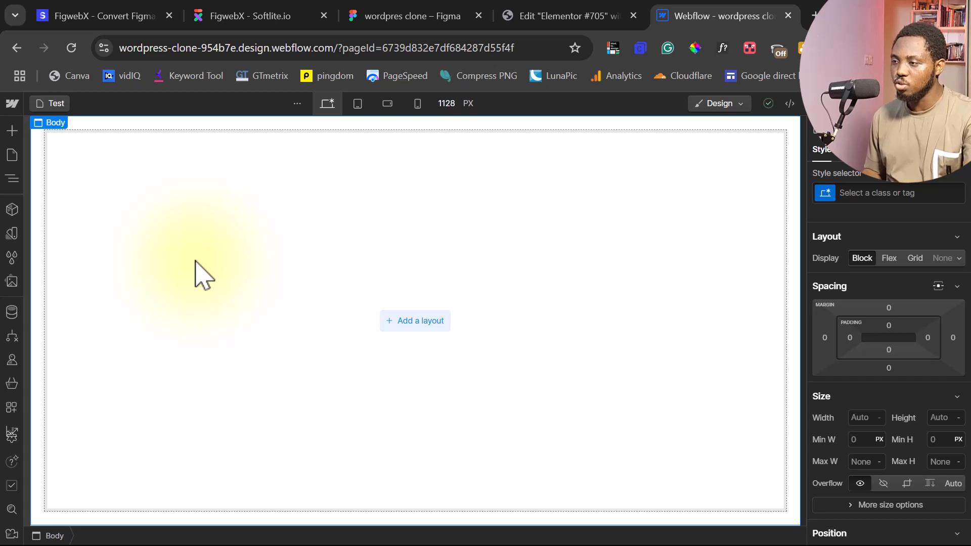
{"action": "key", "text": "ctrl+v"}
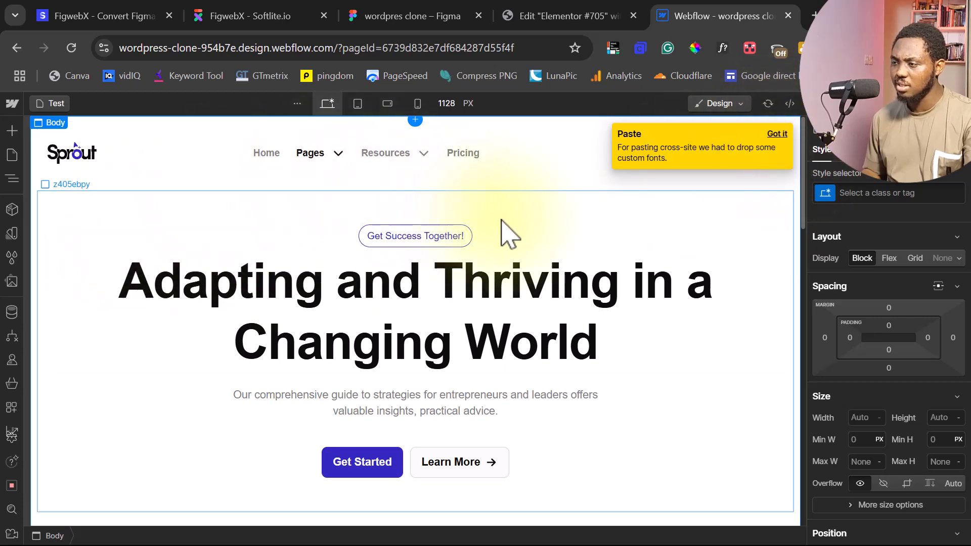
{"action": "scroll", "coordinate": [537, 271], "scroll_direction": "down", "scroll_amount": 15}
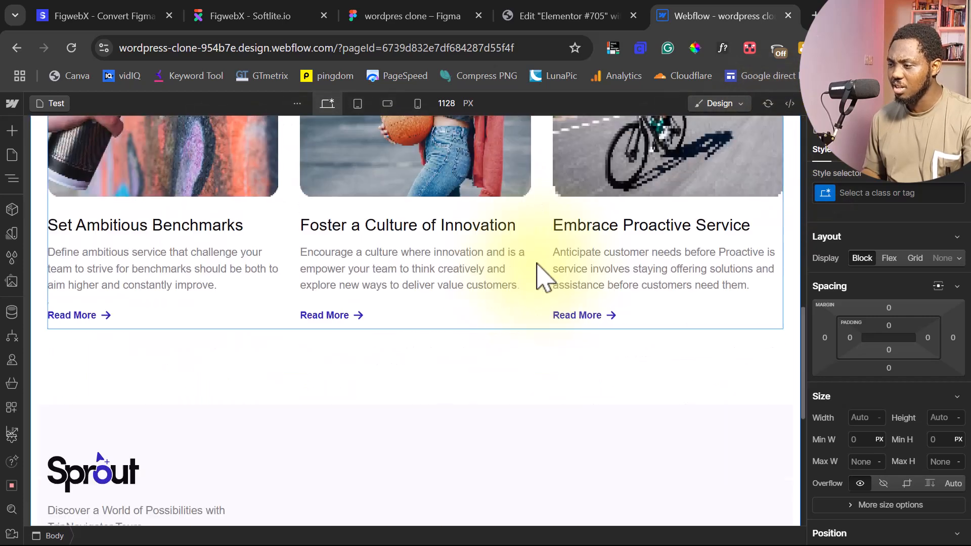
{"action": "scroll", "coordinate": [534, 268], "scroll_direction": "down", "scroll_amount": 5}
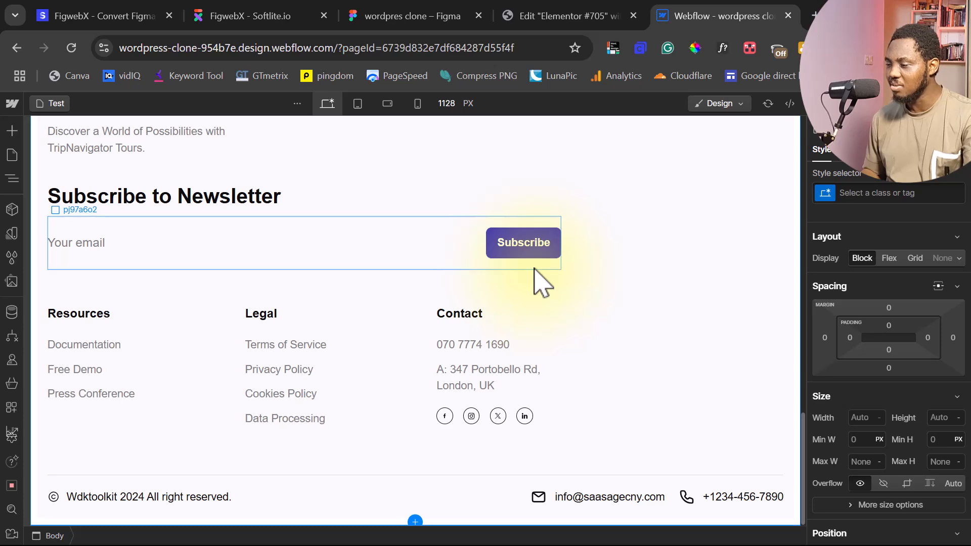
{"action": "scroll", "coordinate": [534, 269], "scroll_direction": "up", "scroll_amount": 20}
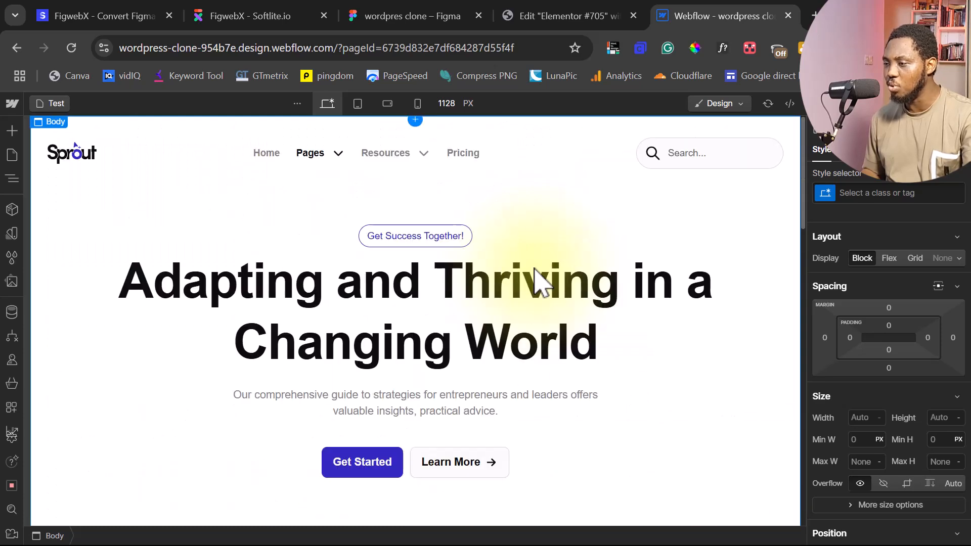
Step: Preview the pasted page at the tablet, mobile landscape and mobile portrait breakpoints, checking the content cards on mobile portrait
{"action": "left_click", "coordinate": [357, 103]}
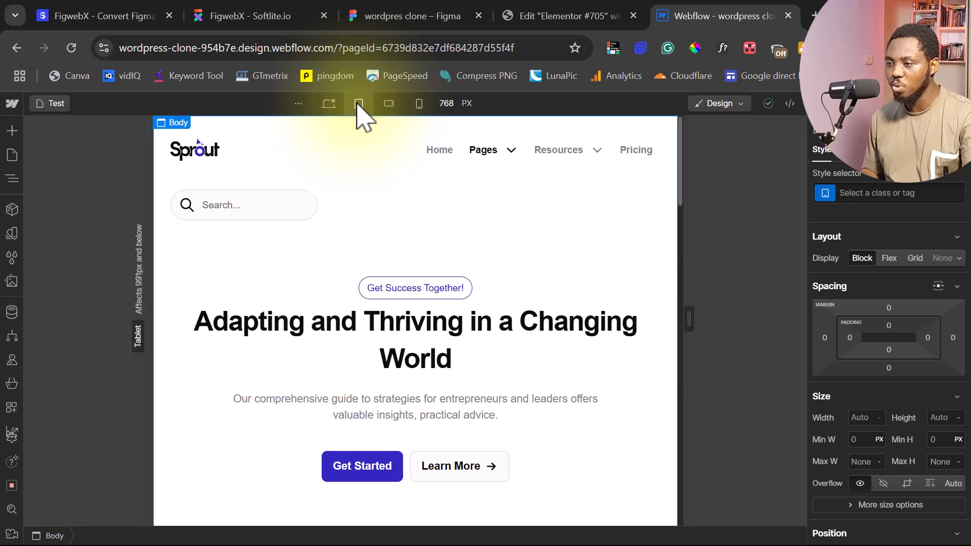
{"action": "left_click", "coordinate": [388, 103]}
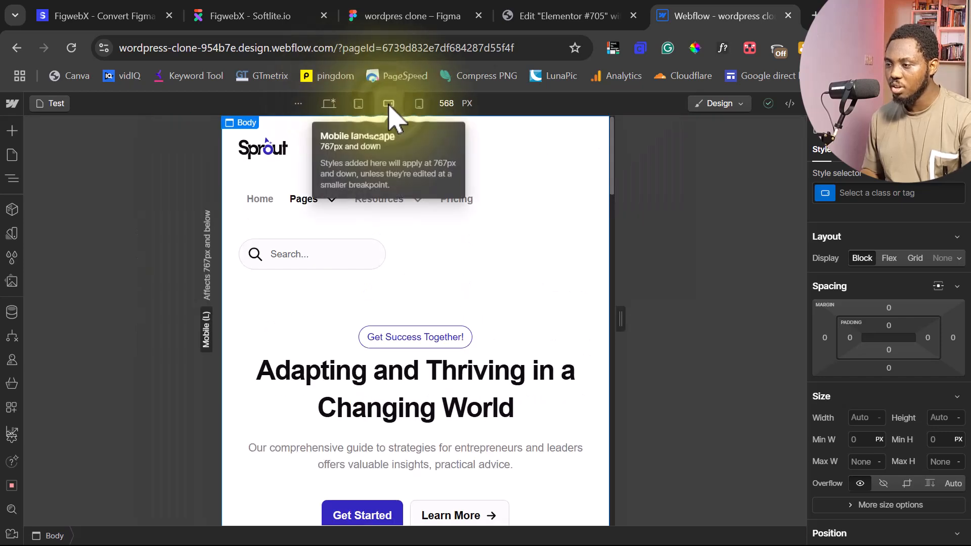
{"action": "left_click", "coordinate": [418, 105]}
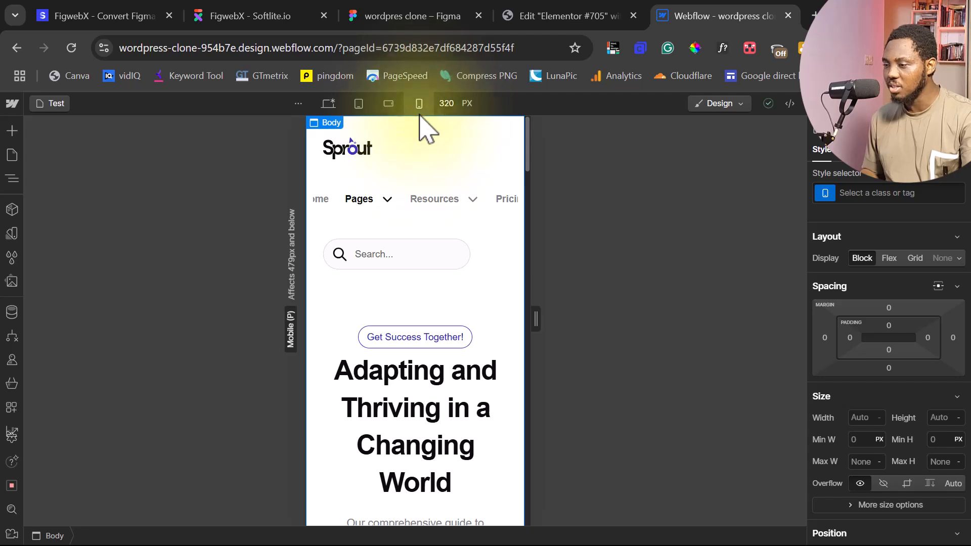
{"action": "scroll", "coordinate": [412, 282], "scroll_direction": "down", "scroll_amount": 15}
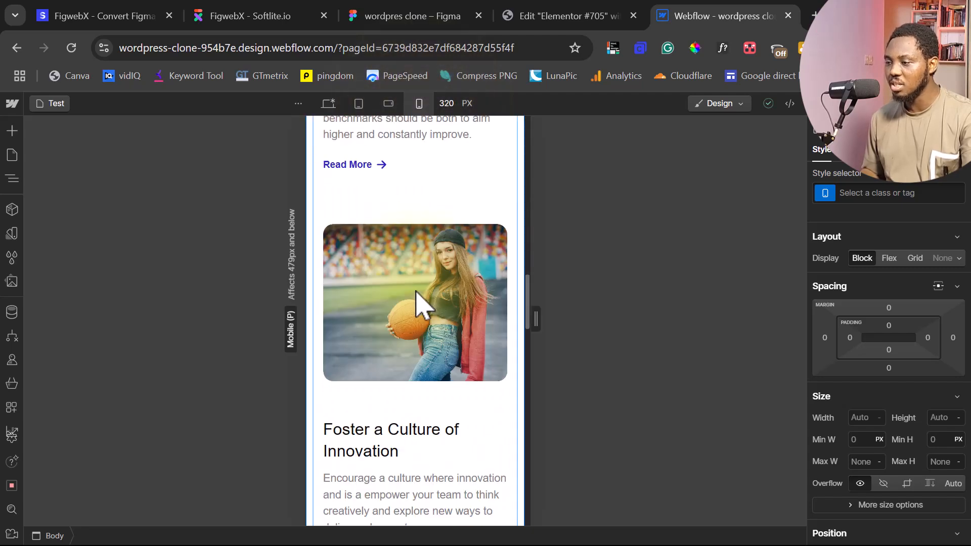
{"action": "scroll", "coordinate": [420, 303], "scroll_direction": "down", "scroll_amount": 3}
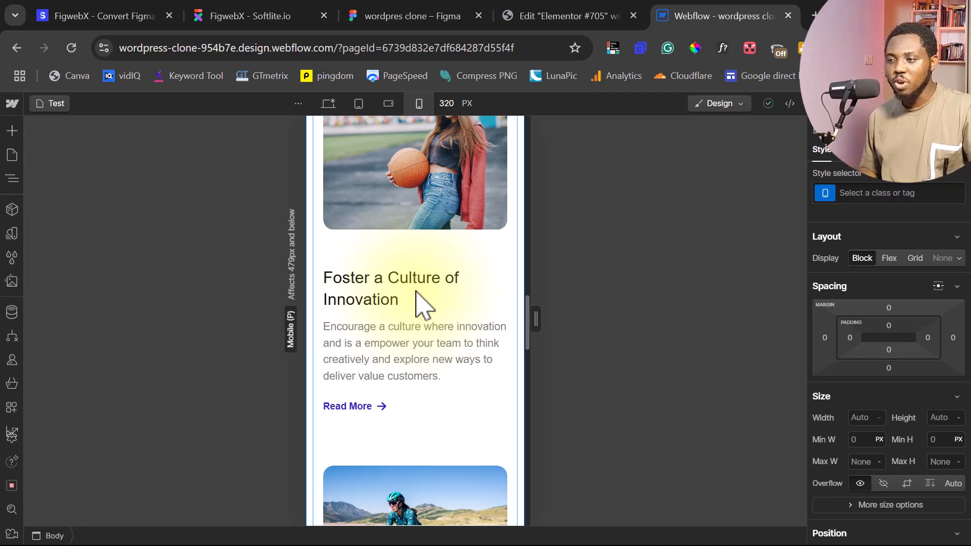
Step: Look in on the FigwebX export tasks, switch to the wordpres clone Figma file and go back to the file browser
{"action": "left_click", "coordinate": [234, 23]}
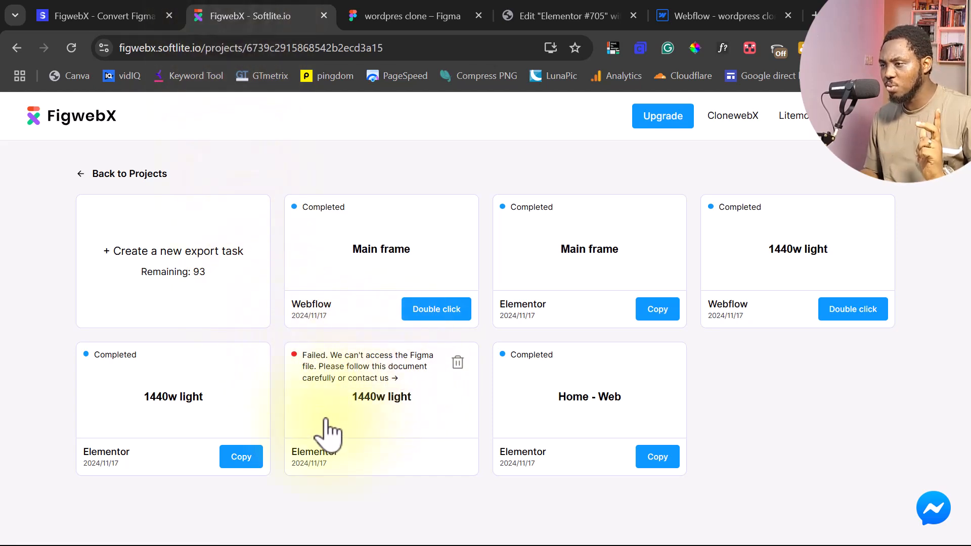
{"action": "left_click", "coordinate": [418, 16]}
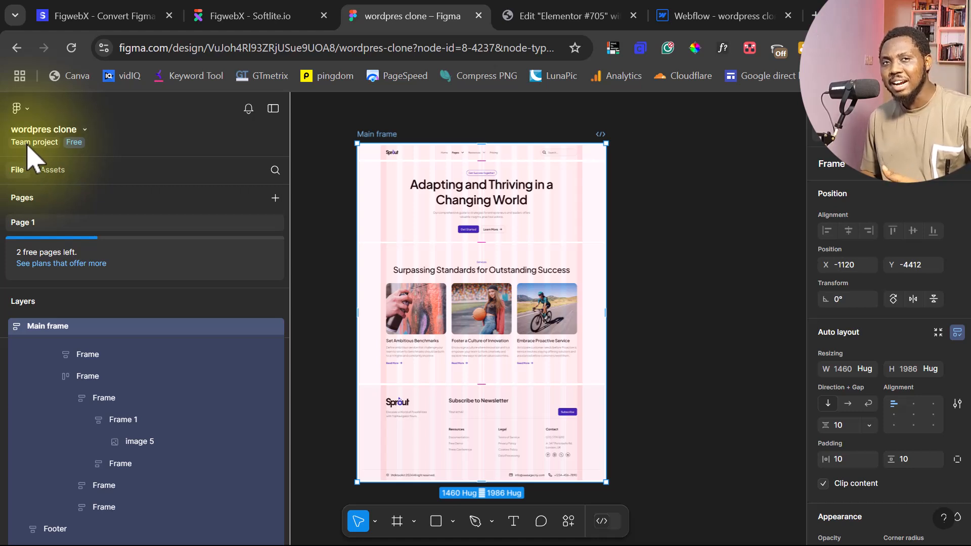
{"action": "left_click", "coordinate": [21, 109]}
{"action": "left_click", "coordinate": [156, 114]}
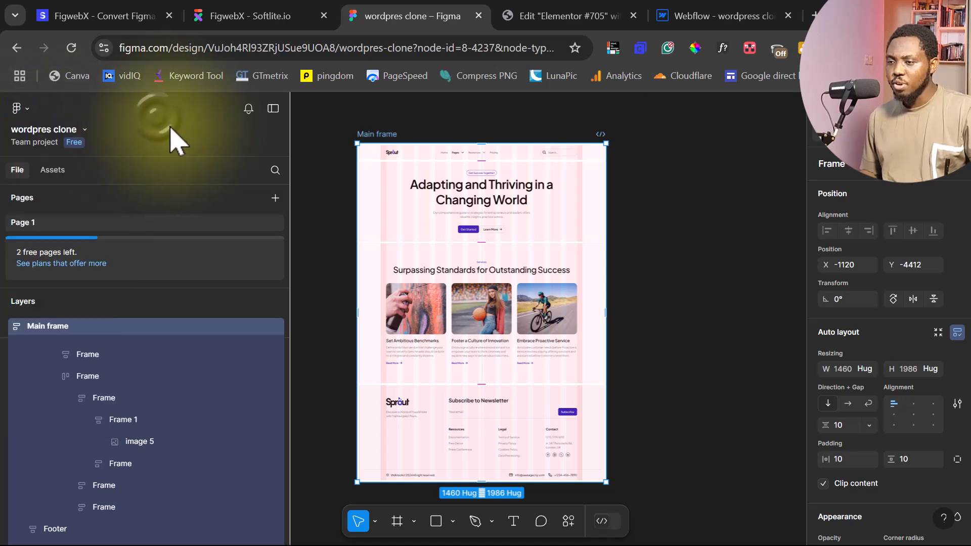
{"action": "left_click", "coordinate": [23, 110]}
{"action": "left_click", "coordinate": [43, 138]}
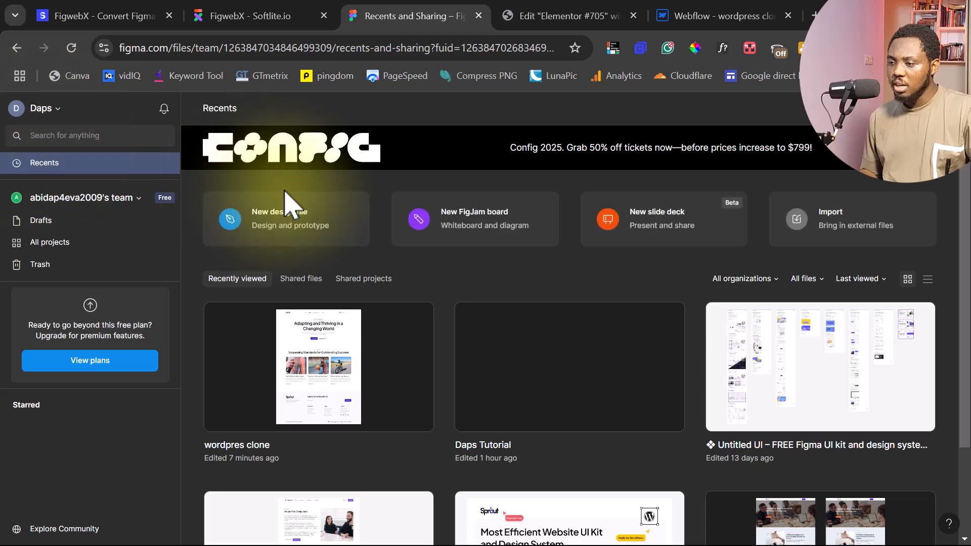
Step: Create a new design file and open the dialog for moving it out of Drafts
{"action": "left_click", "coordinate": [291, 225]}
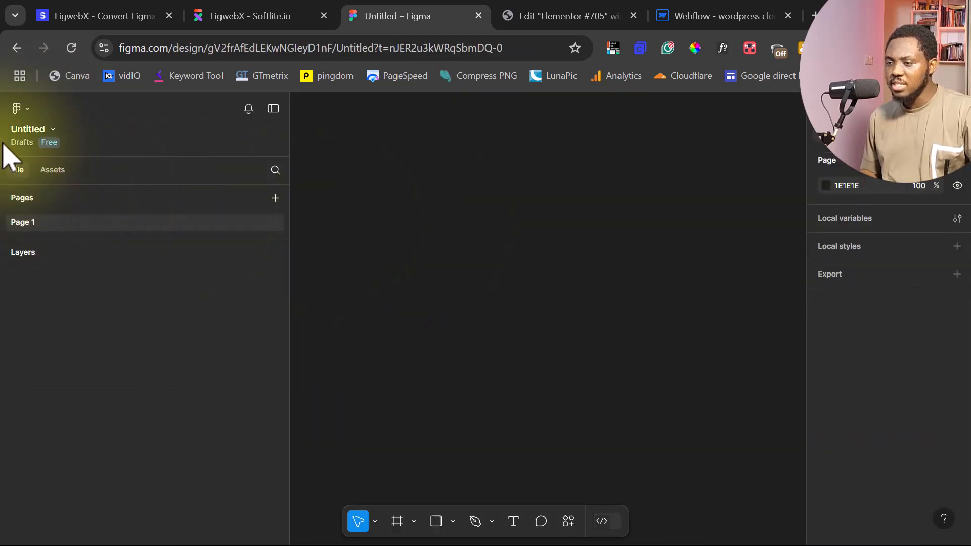
{"action": "left_click", "coordinate": [51, 130]}
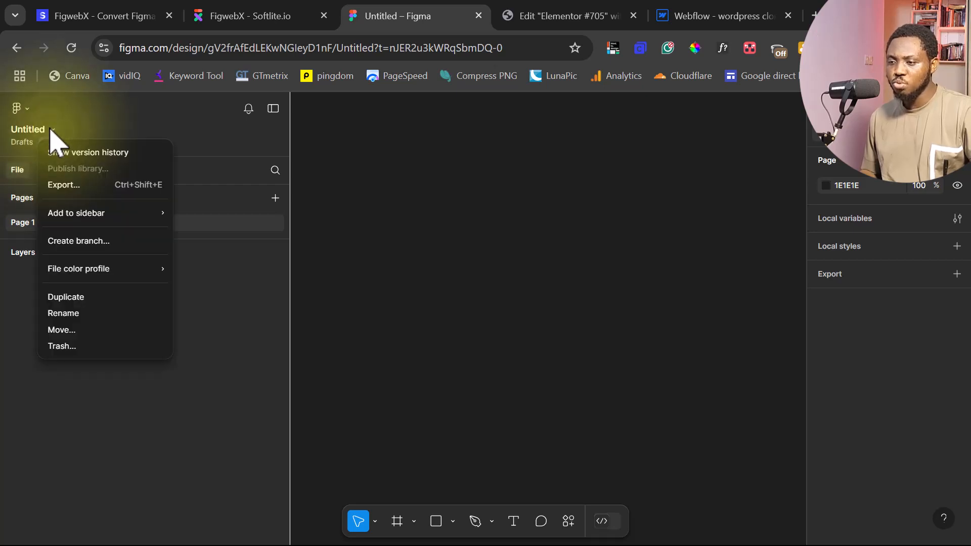
{"action": "left_click", "coordinate": [63, 330]}
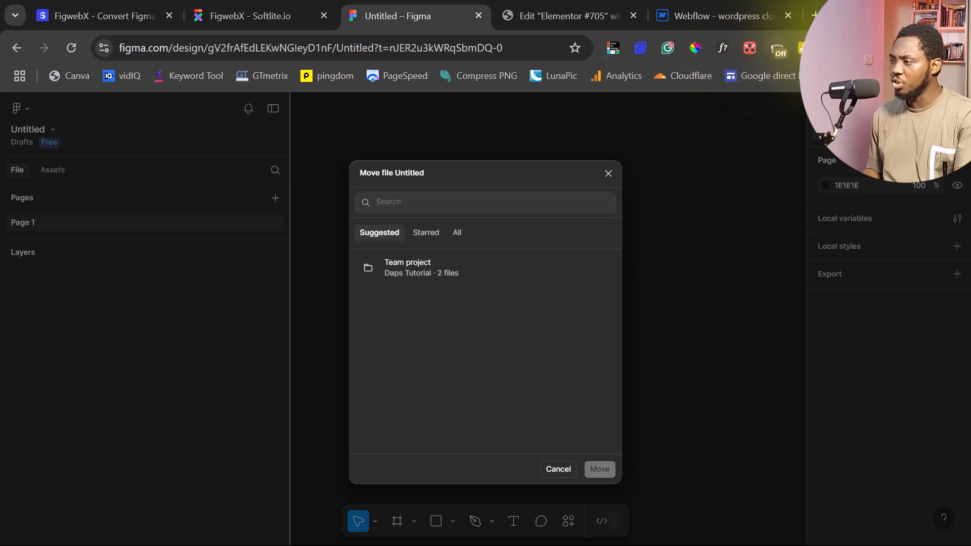
Step: Open the Figma Learn article on creating a team in a new browser tab and follow its link to the team creation page
{"action": "left_click", "coordinate": [814, 15]}
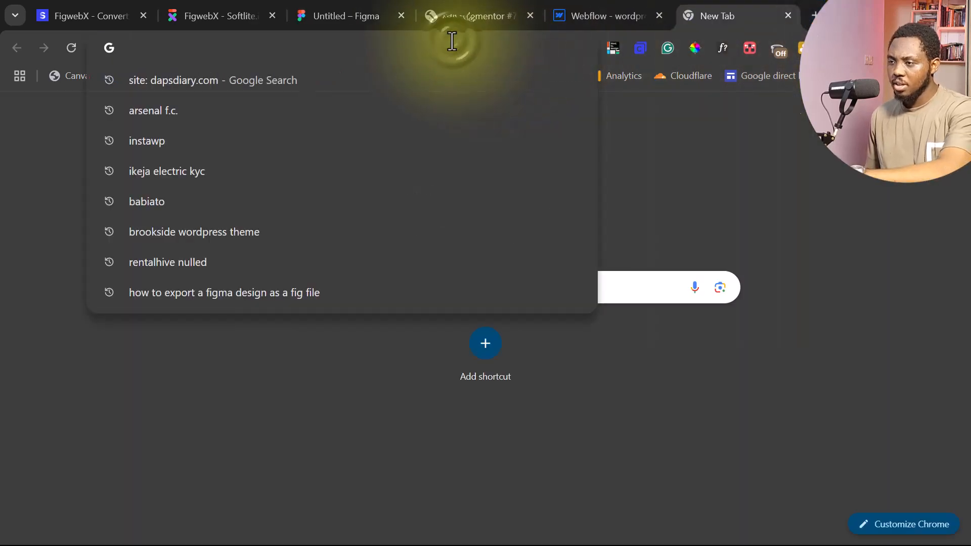
{"action": "key", "text": "ctrl+v"}
{"action": "key", "text": "Return"}
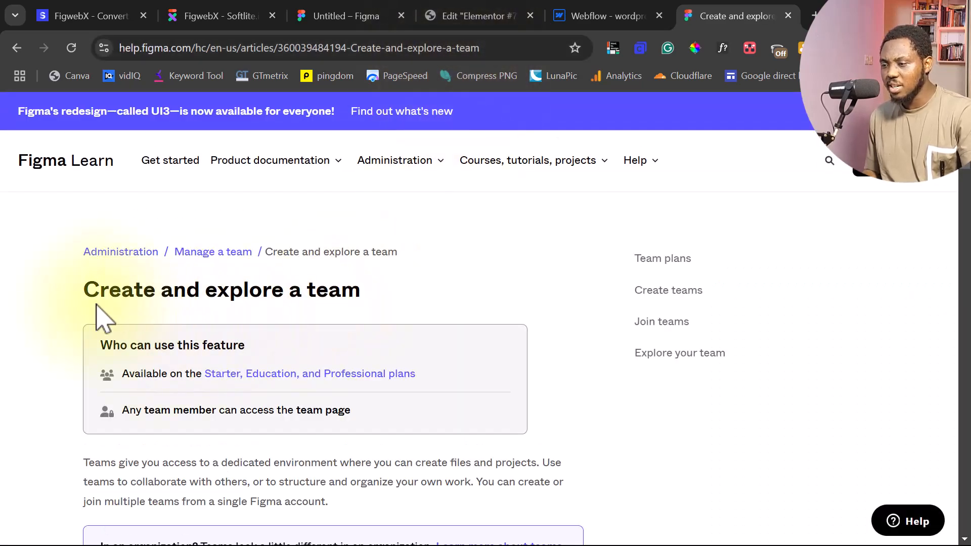
{"action": "scroll", "coordinate": [472, 311], "scroll_direction": "down", "scroll_amount": 1}
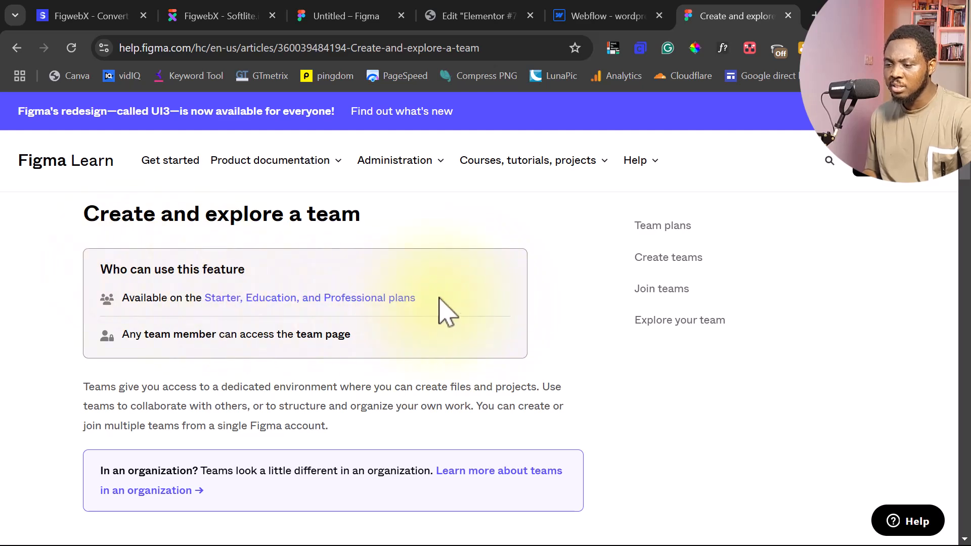
{"action": "scroll", "coordinate": [439, 305], "scroll_direction": "down", "scroll_amount": 6}
{"action": "scroll", "coordinate": [439, 305], "scroll_direction": "down", "scroll_amount": 1}
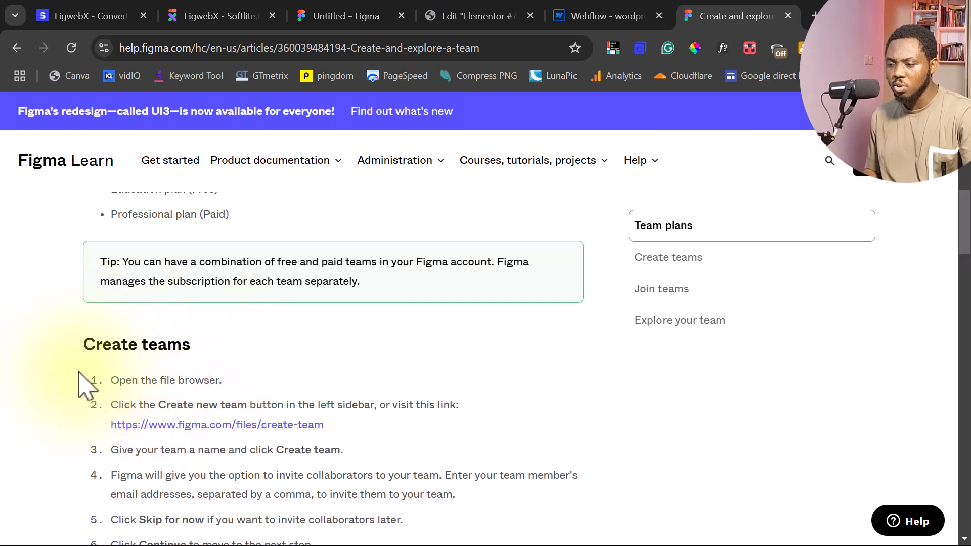
{"action": "left_click", "coordinate": [204, 426]}
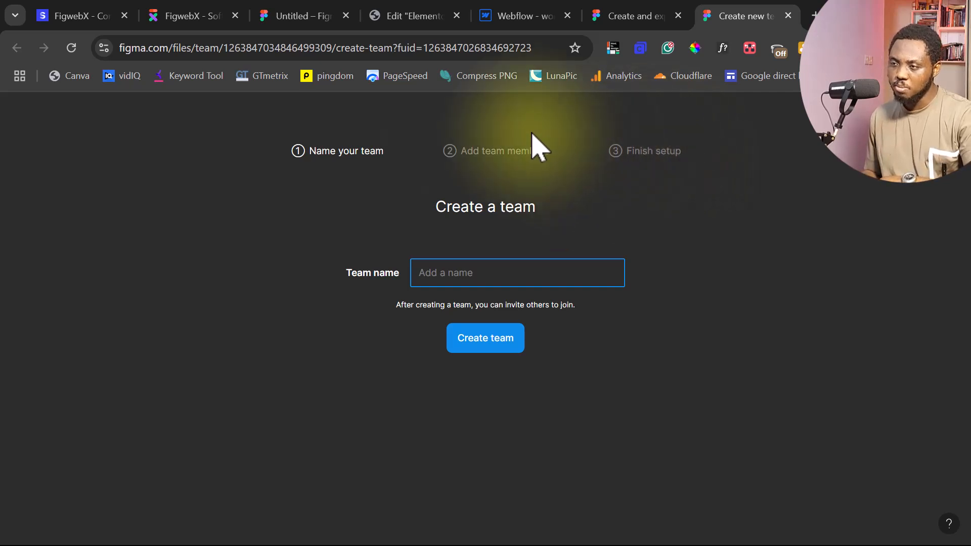
Step: Return to the untitled Figma file and move it into Team project
{"action": "left_click", "coordinate": [286, 10]}
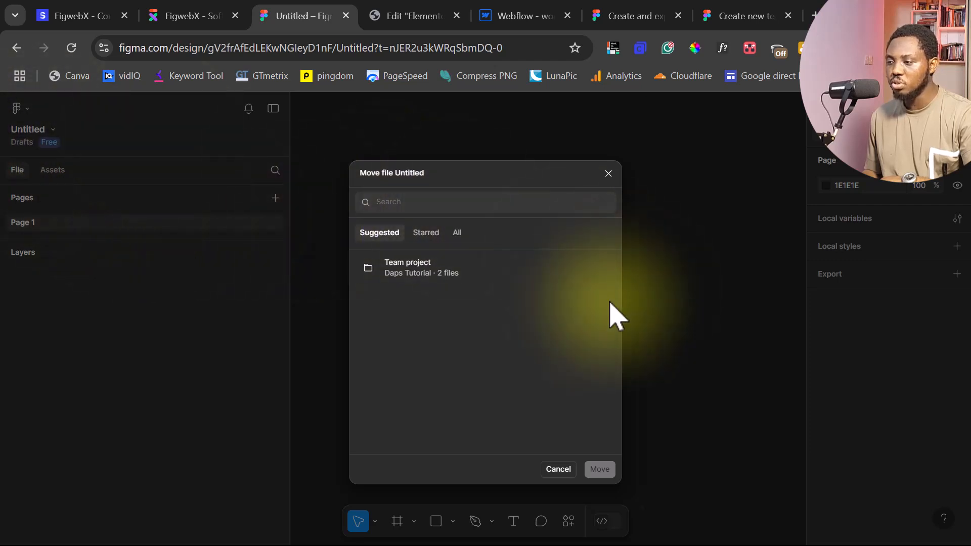
{"action": "left_click", "coordinate": [414, 275]}
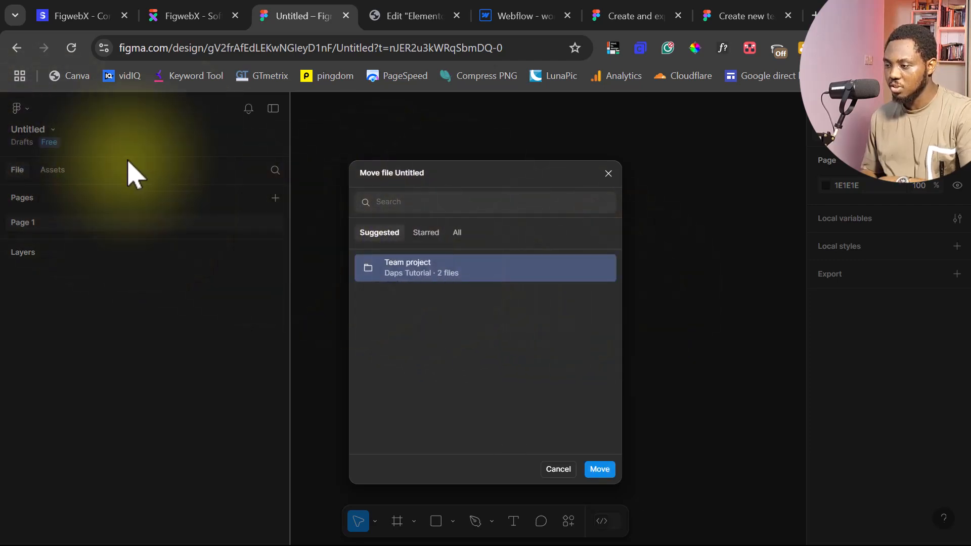
{"action": "left_click", "coordinate": [602, 469]}
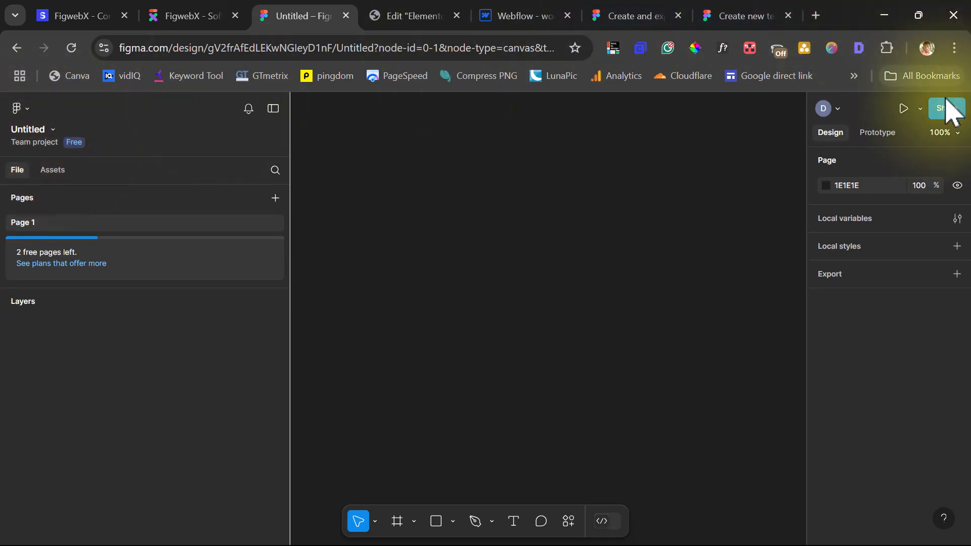
Step: Change the file's share settings so that anyone can edit it and save them
{"action": "left_click", "coordinate": [945, 110]}
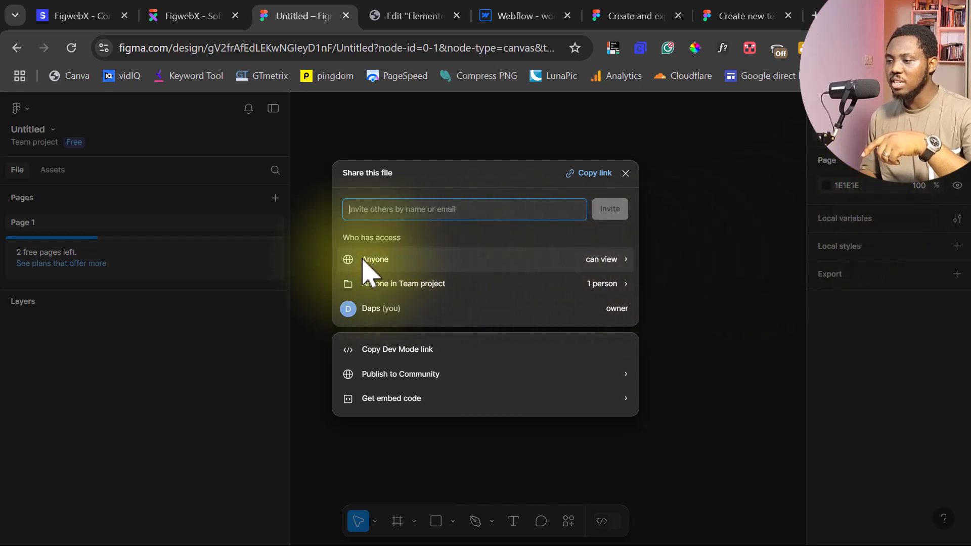
{"action": "left_click", "coordinate": [614, 259]}
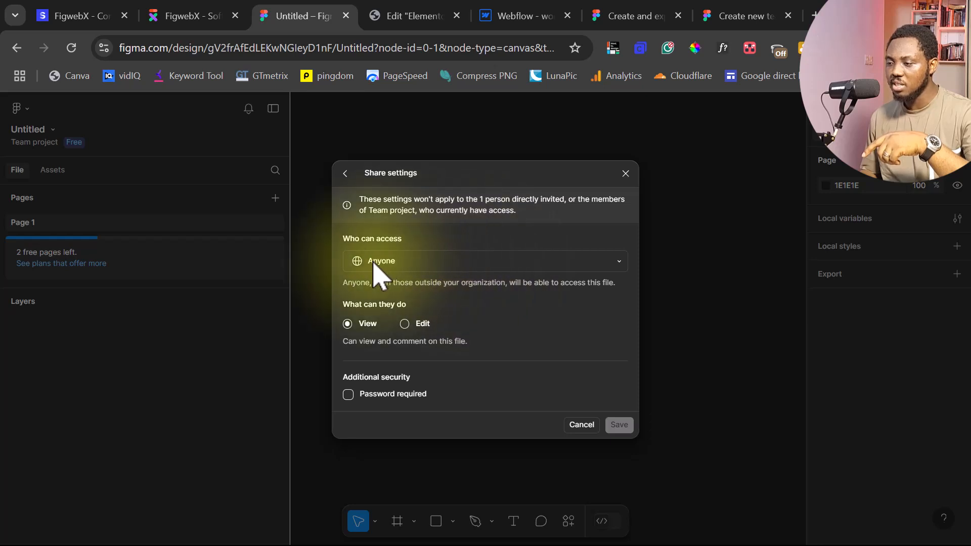
{"action": "left_click", "coordinate": [405, 323]}
{"action": "left_click", "coordinate": [612, 420]}
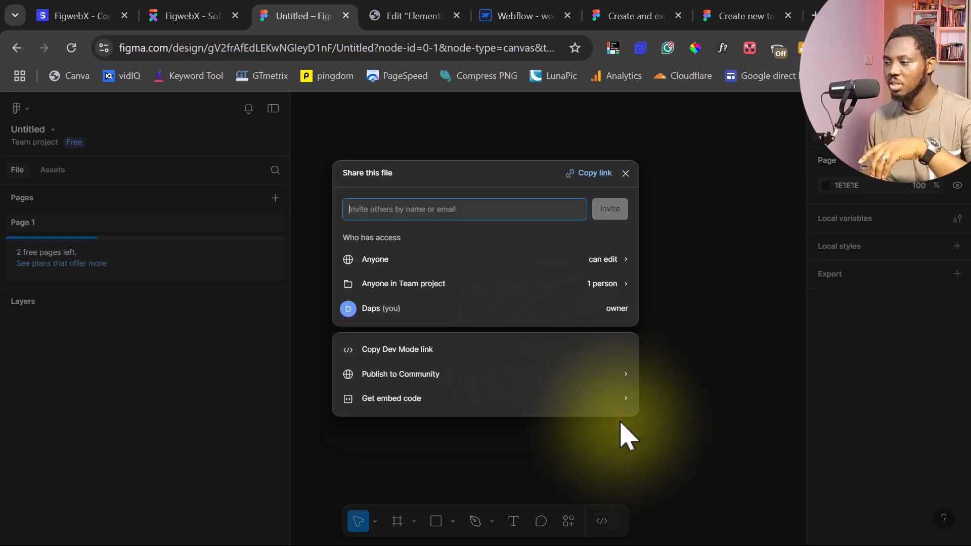
Step: Copy the file's share link, close the sharing dialog and return to the FigwebX export tasks
{"action": "left_click", "coordinate": [588, 175]}
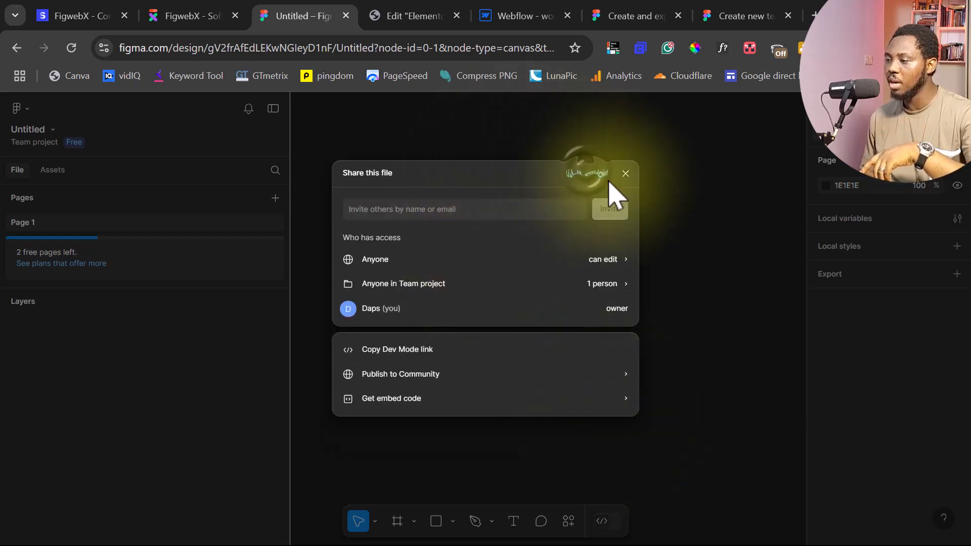
{"action": "left_click", "coordinate": [625, 175]}
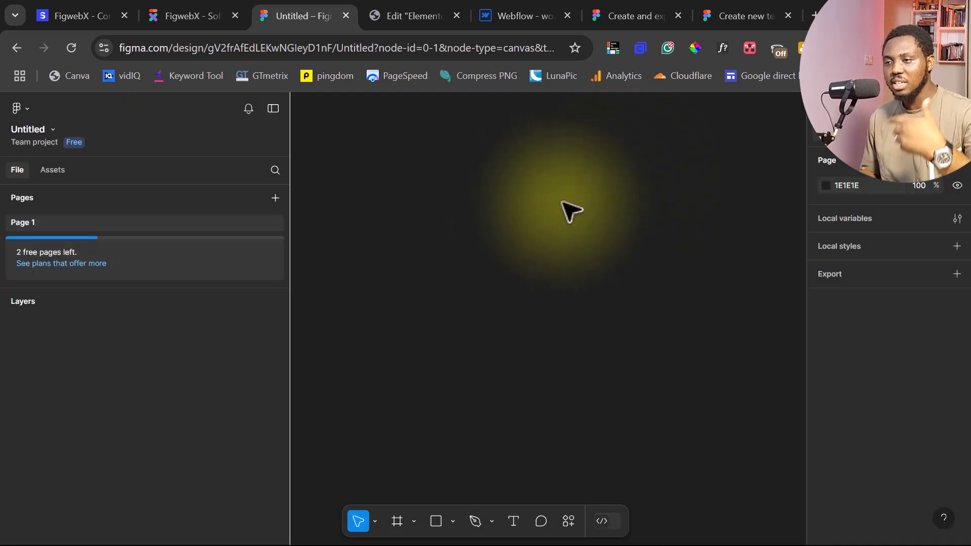
{"action": "left_click", "coordinate": [196, 17]}
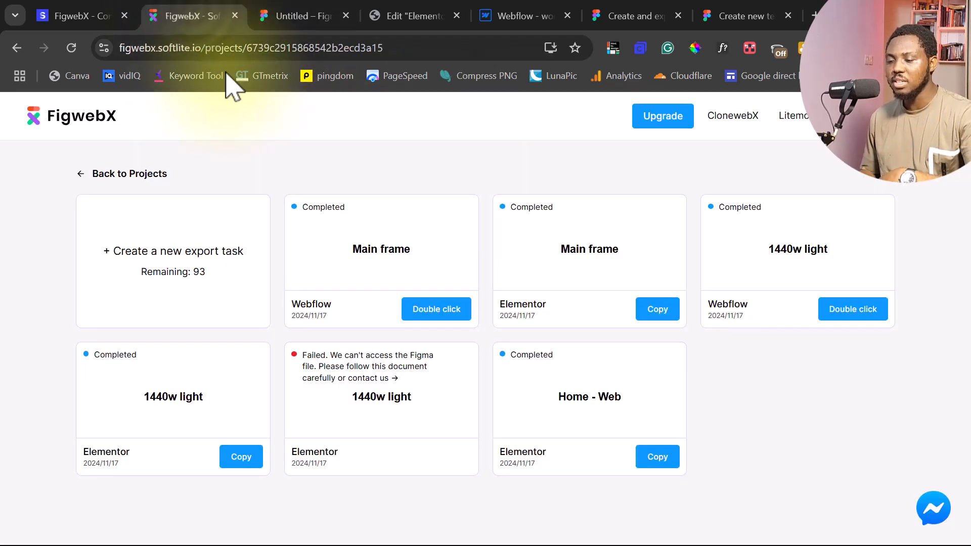